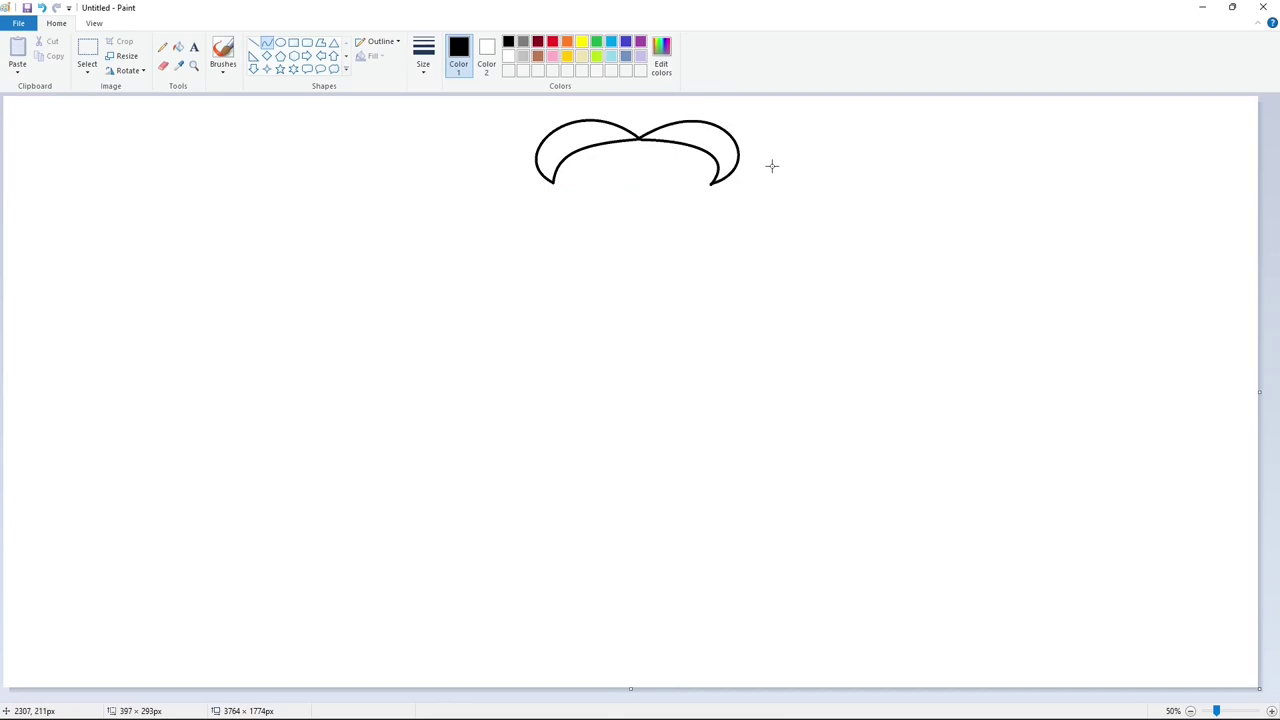
Draw a second, smaller curved lock of hair beyond each outer end of the hair outline
drag(532, 180, 538, 175)
mouse_move(558, 128)
mouse_down()
mouse_move(533, 187)
mouse_move(516, 130)
mouse_up()
drag(516, 165, 508, 165)
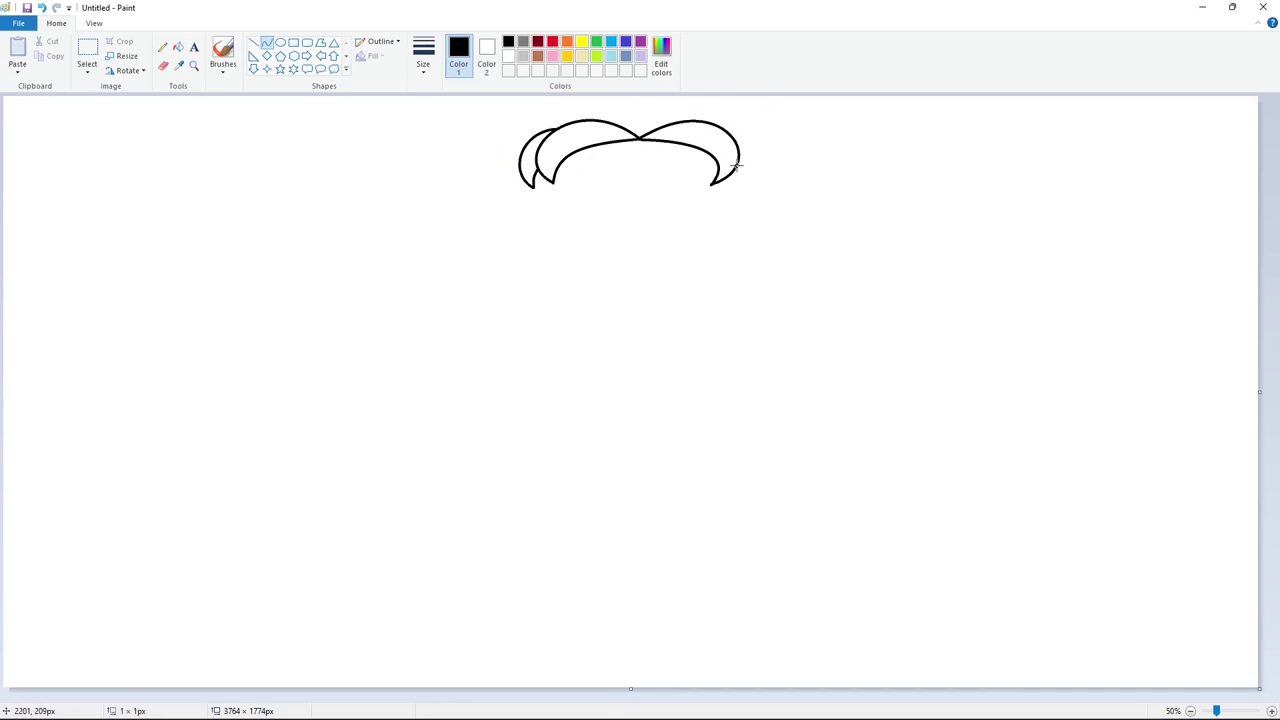
drag(742, 170, 749, 175)
mouse_move(705, 121)
mouse_down()
mouse_move(749, 174)
mouse_move(734, 132)
mouse_move(759, 140)
mouse_up()
Switch to a thinner line and draw two upright oval eyes under the hair, each with a small oval pupil
click(424, 58)
click(446, 156)
drag(608, 189, 576, 182)
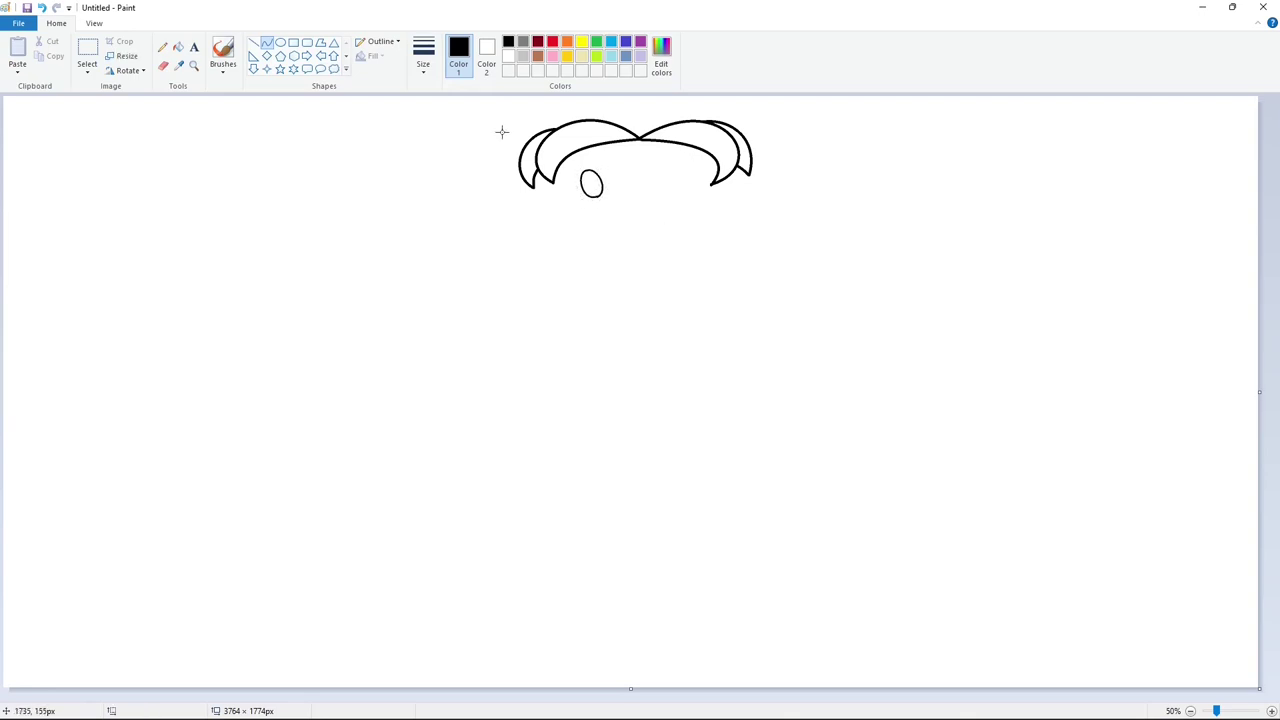
click(281, 42)
drag(679, 163, 695, 188)
click(739, 208)
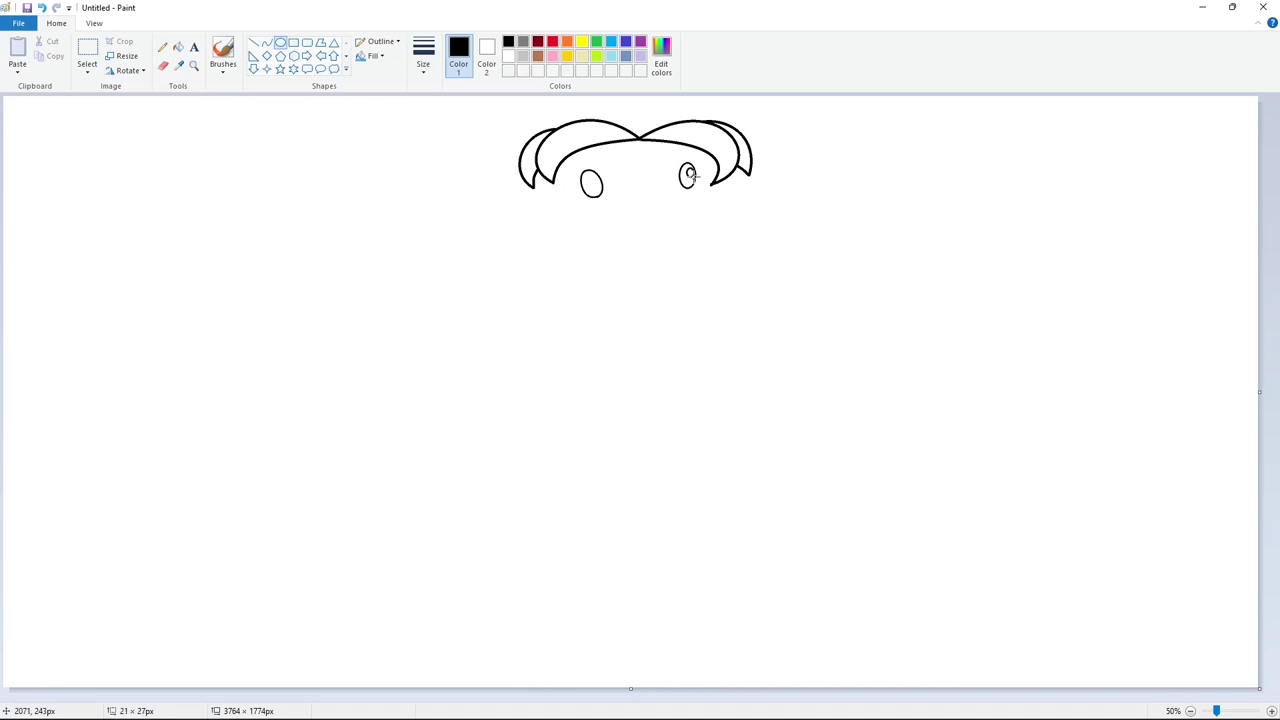
click(711, 211)
click(702, 249)
Draw the face's left contour as a thin crescent of two curves, running from below the hair to the chin
drag(508, 197, 569, 333)
key(ctrl+z)
click(266, 42)
mouse_move(508, 197)
mouse_down()
mouse_move(530, 298)
mouse_move(575, 370)
mouse_up()
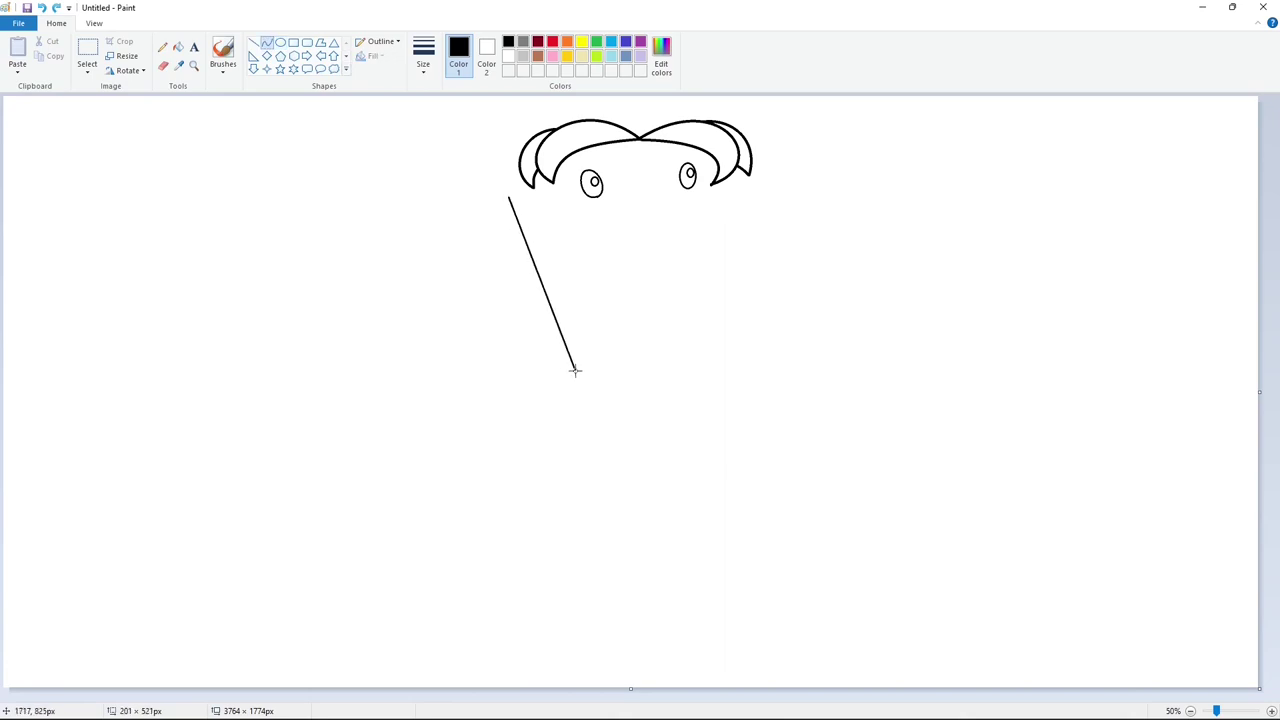
drag(518, 288, 459, 255)
drag(506, 326, 485, 350)
drag(508, 197, 575, 370)
drag(523, 247, 450, 256)
drag(476, 328, 450, 341)
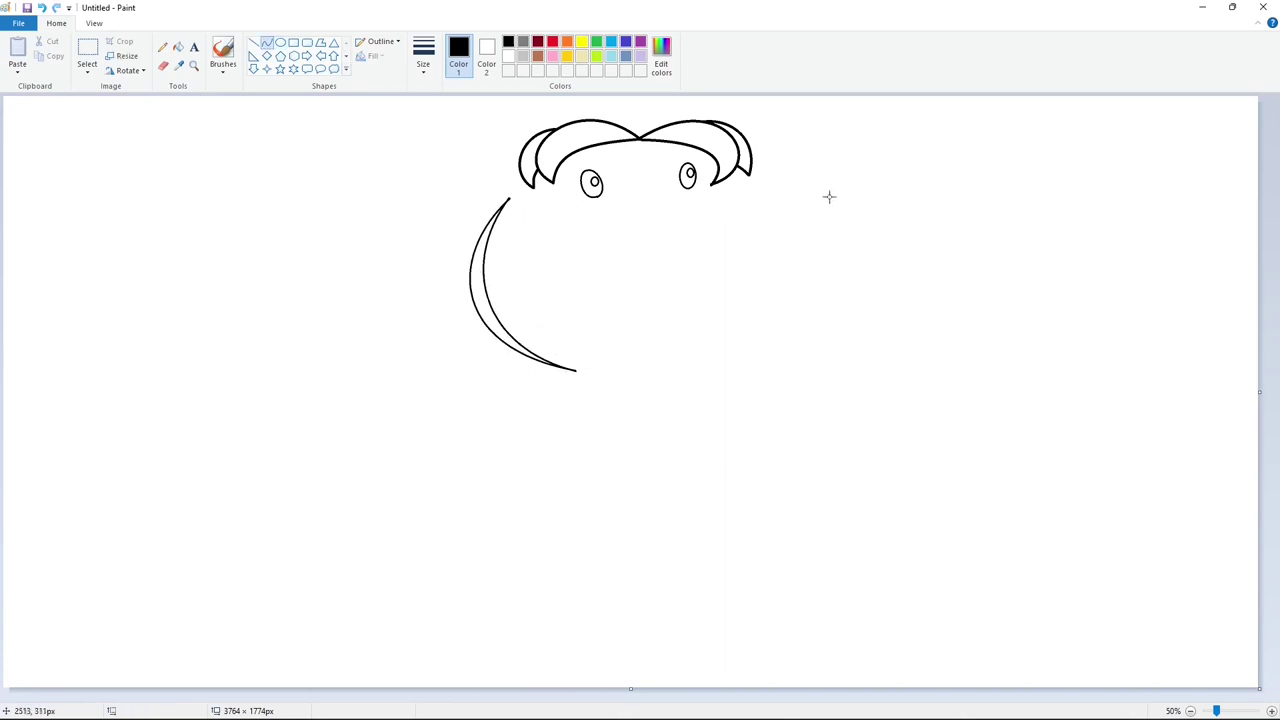
Draw the matching thin crescent of two curves for the face's right contour
drag(764, 188, 710, 351)
drag(737, 270, 766, 329)
drag(764, 188, 730, 341)
drag(755, 249, 791, 314)
mouse_move(669, 232)
mouse_down()
mouse_move(559, 234)
mouse_move(612, 180)
mouse_move(597, 192)
mouse_up()
drag(560, 232, 518, 245)
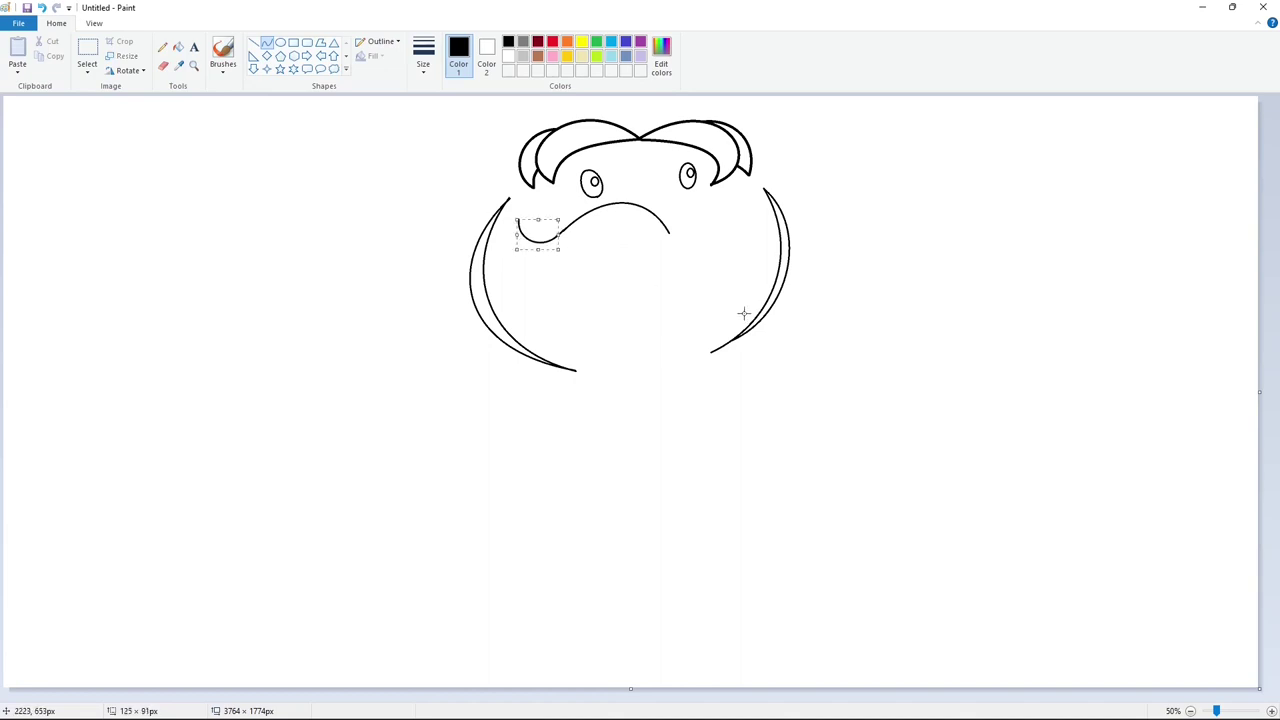
click(744, 313)
key(ctrl+z)
key(ctrl+z)
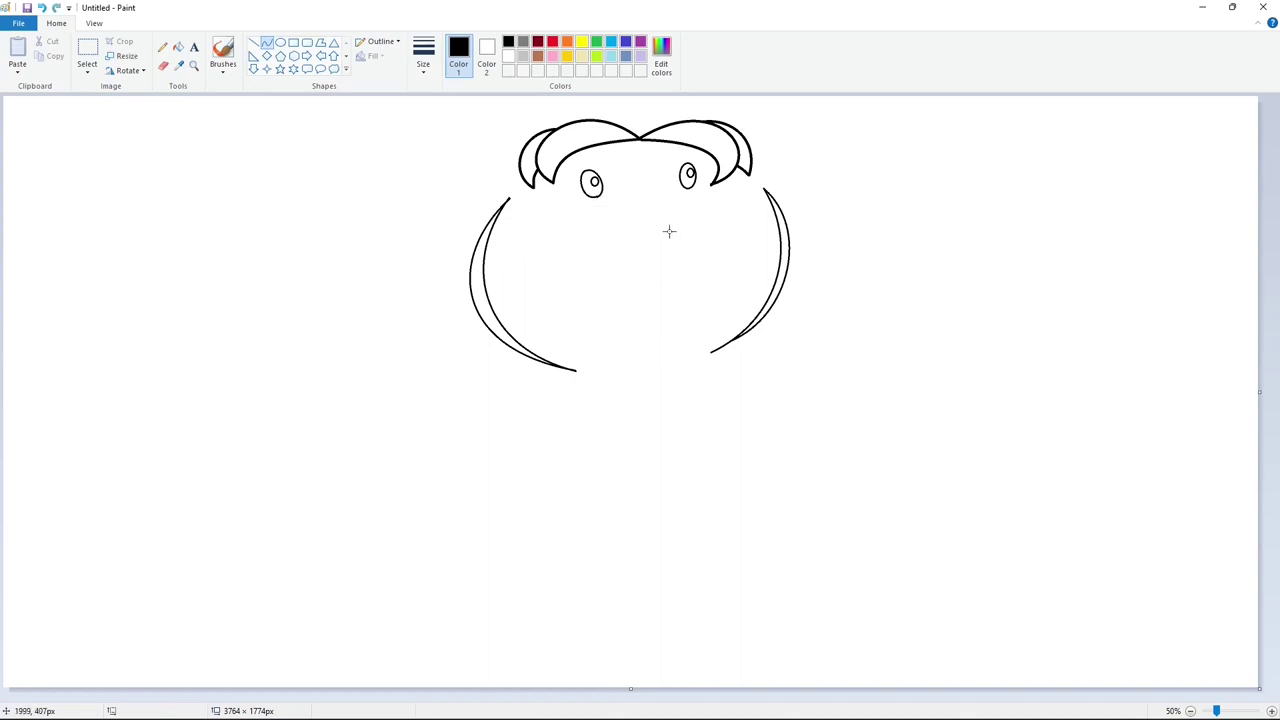
Outline the left half of the moustache with a wavy upper edge, an upturned tip and a rounded lower edge
mouse_move(669, 231)
mouse_down()
mouse_move(557, 234)
mouse_move(585, 224)
mouse_move(598, 195)
mouse_up()
click(783, 285)
mouse_move(556, 235)
mouse_down()
mouse_move(525, 223)
mouse_move(541, 250)
mouse_move(520, 250)
mouse_up()
key(ctrl+z)
mouse_move(670, 252)
mouse_down()
mouse_move(548, 285)
mouse_move(553, 310)
mouse_move(646, 297)
mouse_move(588, 323)
mouse_move(517, 293)
mouse_move(502, 252)
mouse_up()
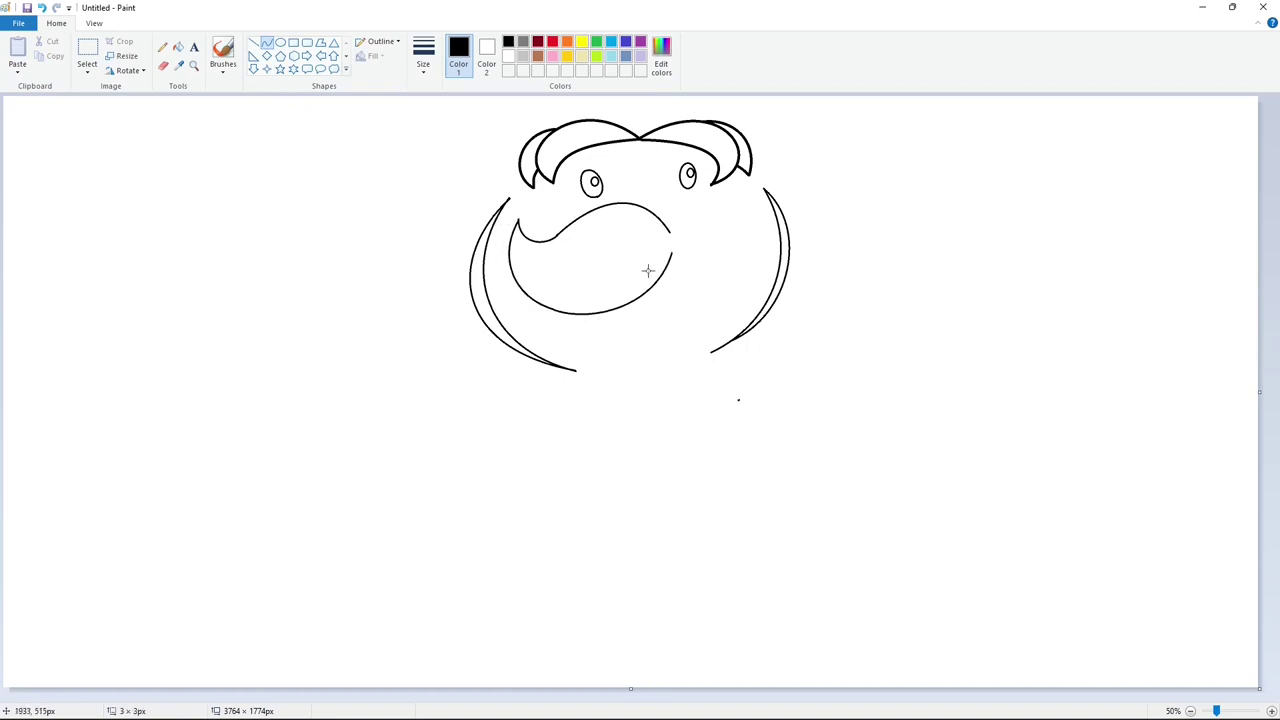
Draw the first two wavy strand lines inside the left moustache half, parallel to its upper edge and meeting at the ends
drag(648, 271, 597, 204)
key(ctrl+z)
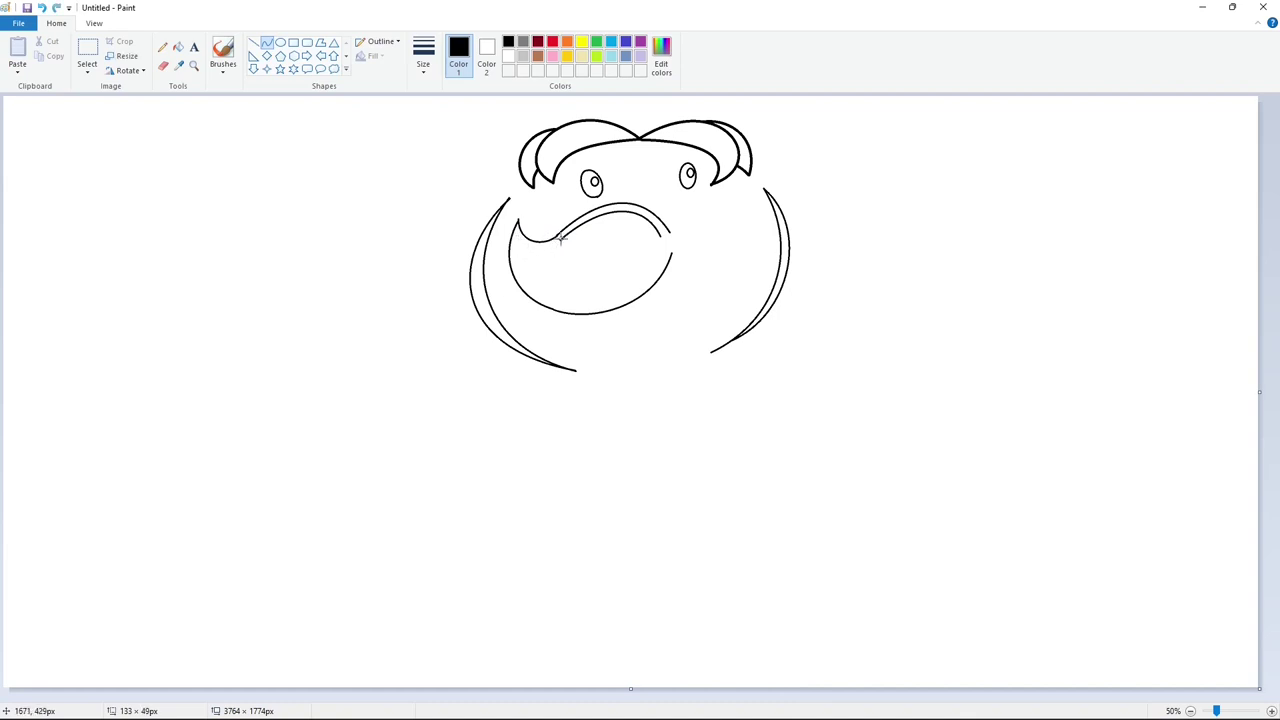
drag(527, 250, 535, 245)
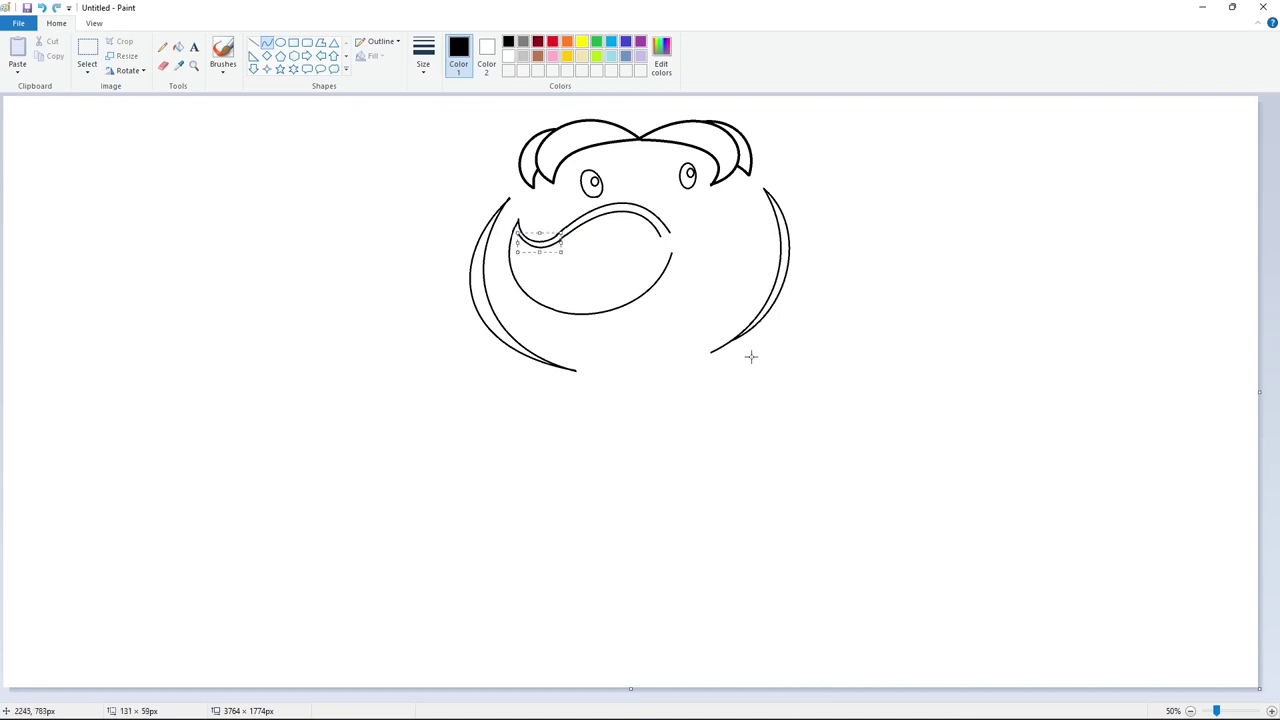
click(752, 357)
drag(660, 235, 553, 254)
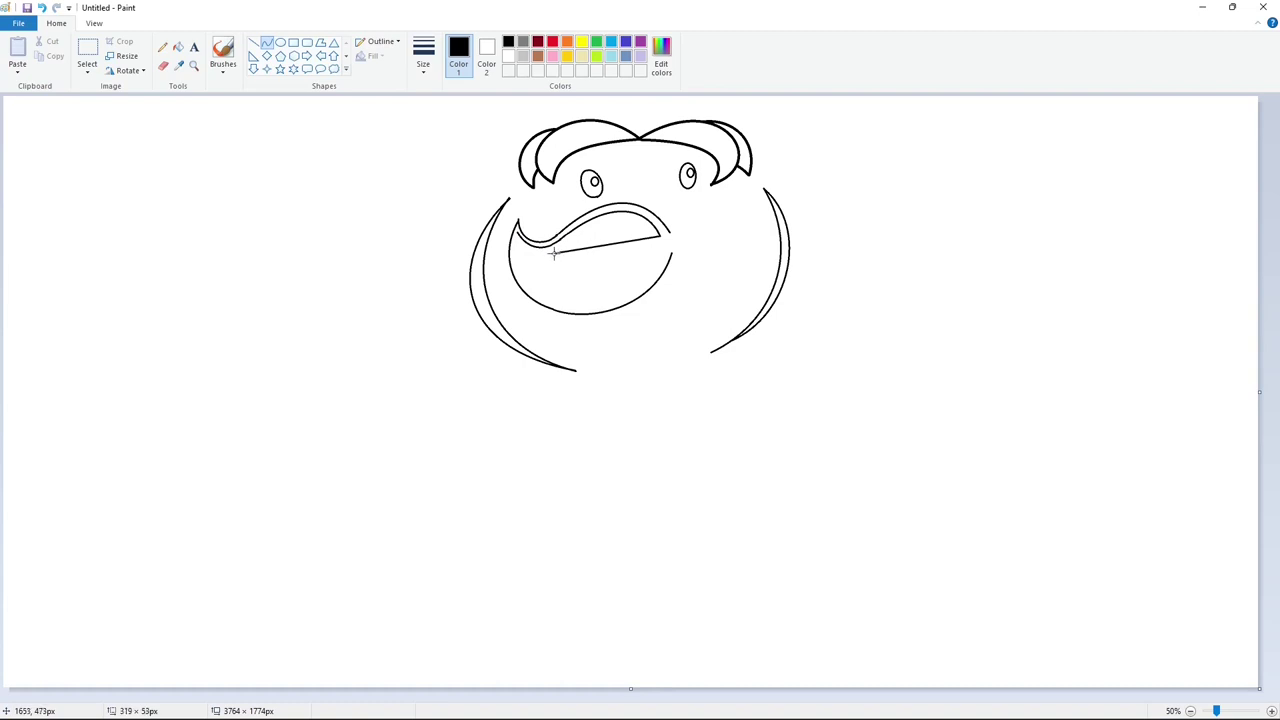
mouse_move(622, 230)
mouse_down()
mouse_move(630, 199)
mouse_move(583, 251)
mouse_move(521, 252)
mouse_up()
click(705, 366)
click(637, 351)
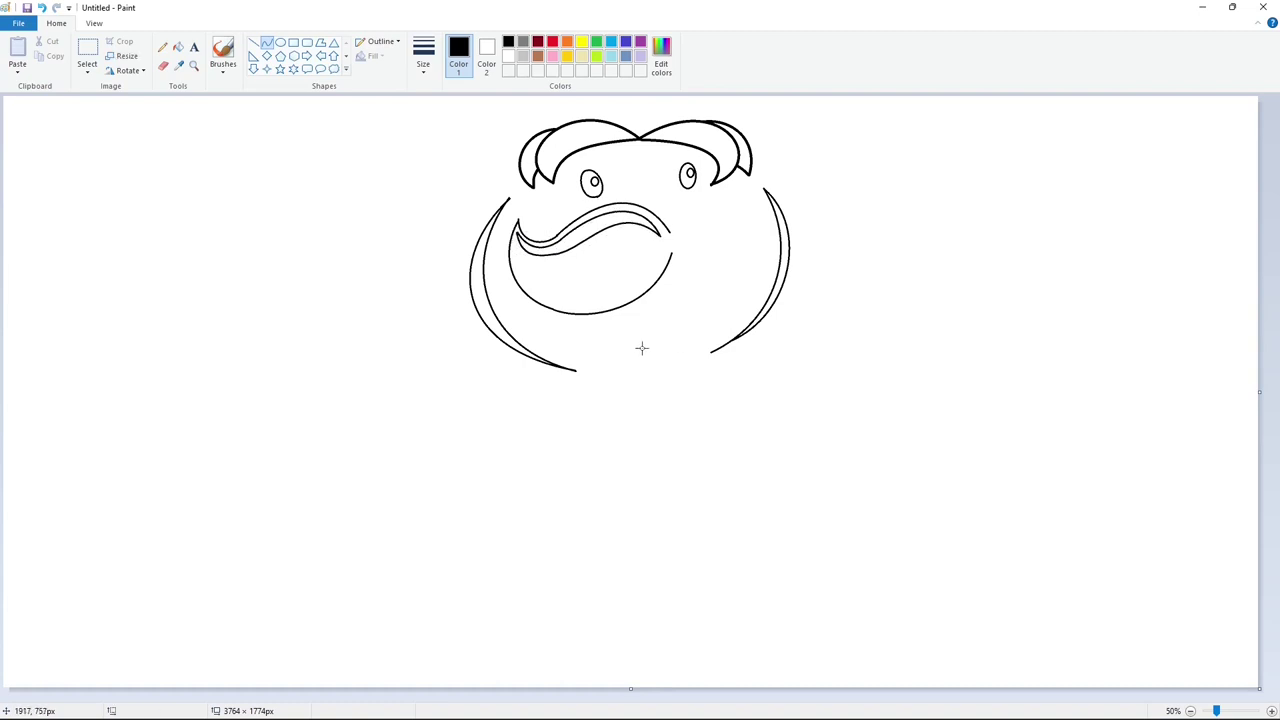
Add another wavy strand line in the middle of the left moustache half, below the first strands
drag(655, 247, 511, 249)
drag(595, 258, 631, 227)
mouse_move(545, 259)
mouse_down()
mouse_move(540, 281)
mouse_move(652, 307)
mouse_up()
mouse_move(661, 246)
mouse_down()
mouse_move(551, 267)
mouse_move(625, 215)
mouse_up()
mouse_move(588, 244)
mouse_down()
mouse_move(597, 256)
mouse_move(515, 248)
mouse_move(522, 262)
mouse_up()
click(661, 321)
drag(536, 262, 528, 266)
click(651, 344)
Finish the lower strands of the left moustache half with wavy curves and an inner curve following its lower edge
drag(661, 246, 556, 281)
drag(582, 267, 598, 232)
mouse_move(588, 265)
mouse_down()
mouse_move(591, 280)
mouse_move(563, 294)
mouse_move(514, 248)
mouse_up()
mouse_move(531, 271)
mouse_down()
mouse_move(538, 283)
mouse_move(514, 278)
mouse_up()
click(567, 306)
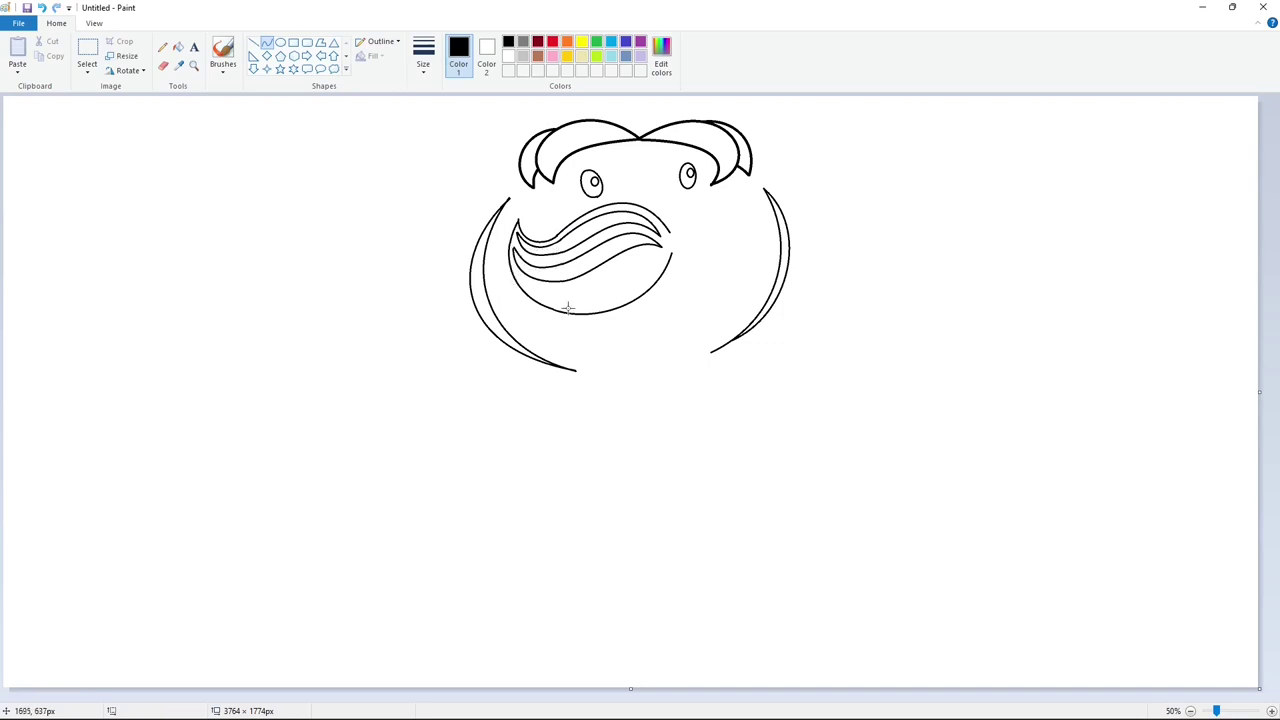
mouse_move(660, 256)
mouse_down()
mouse_move(597, 283)
mouse_move(520, 279)
mouse_move(586, 318)
mouse_move(552, 279)
mouse_move(572, 312)
mouse_move(600, 268)
mouse_move(543, 320)
mouse_up()
Outline the right half of the moustache with a wavy upper edge, an upturned tip and a rounded lower edge
mouse_move(697, 403)
mouse_down()
mouse_move(699, 218)
mouse_move(745, 211)
mouse_move(710, 182)
mouse_move(740, 212)
mouse_up()
key(ctrl+z)
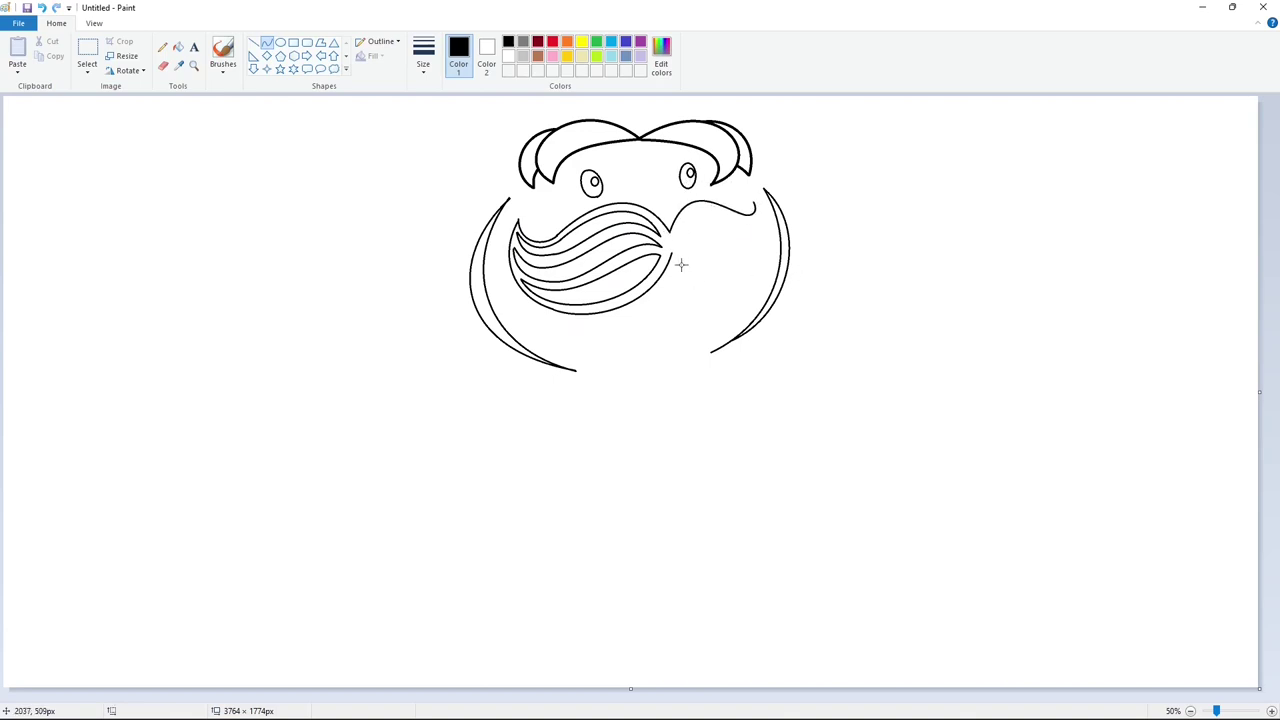
drag(681, 264, 814, 244)
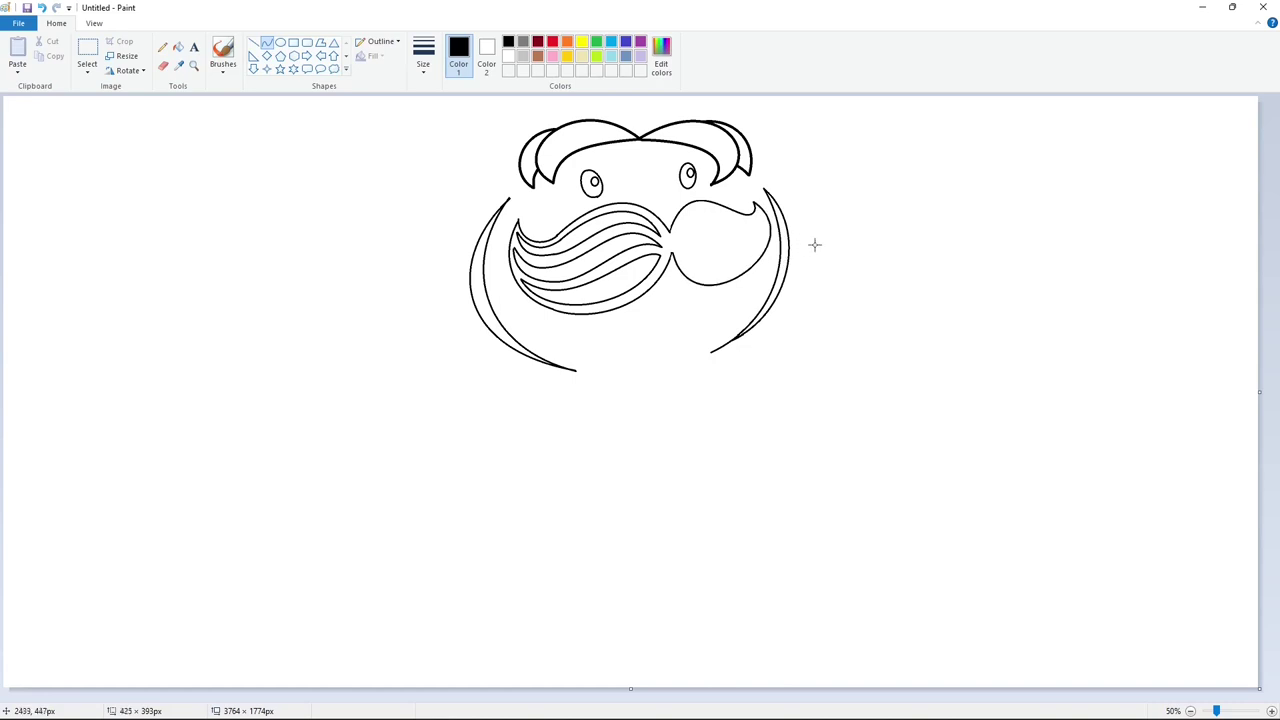
key(ctrl+z)
drag(672, 253, 688, 288)
drag(731, 285, 737, 289)
click(797, 262)
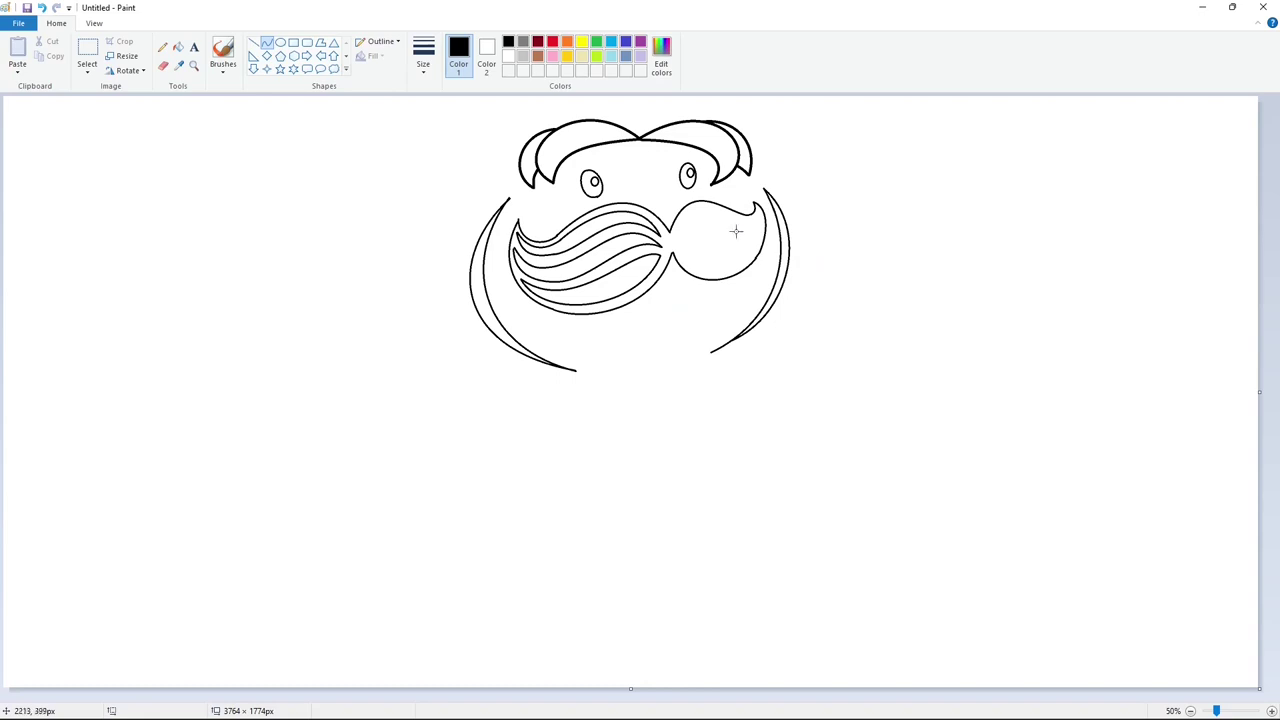
Fill the right moustache half with curved strand lines running from the centre to its outer edge
drag(756, 213, 758, 213)
drag(718, 217, 761, 223)
key(ctrl+z)
drag(701, 229, 696, 209)
drag(732, 235, 696, 218)
drag(730, 238, 734, 275)
key(ctrl+z)
mouse_move(677, 240)
mouse_down()
mouse_move(760, 226)
mouse_move(748, 277)
mouse_move(701, 237)
mouse_move(728, 286)
mouse_up()
click(794, 287)
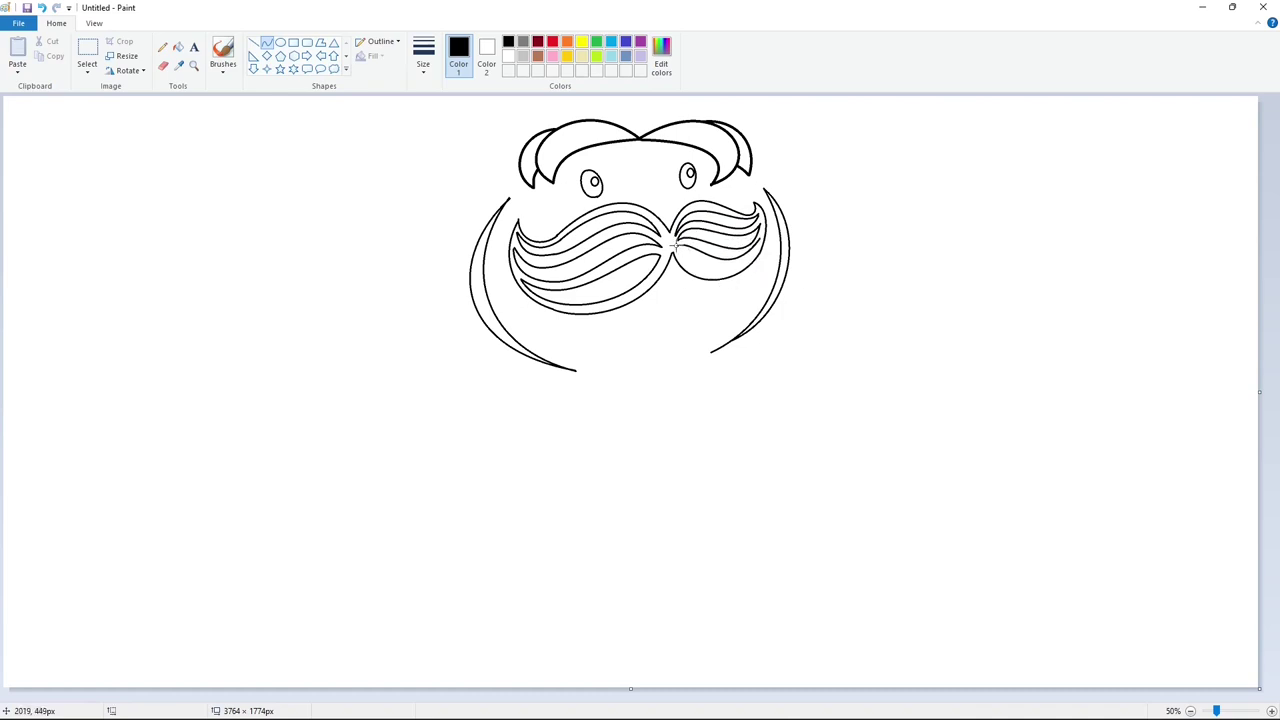
mouse_move(677, 246)
mouse_down()
mouse_move(760, 239)
mouse_move(692, 287)
mouse_move(757, 271)
mouse_up()
click(878, 318)
Draw a large slanted outlined letter P below the face, with a pointed serif, rounded bowl and inner opening
click(254, 43)
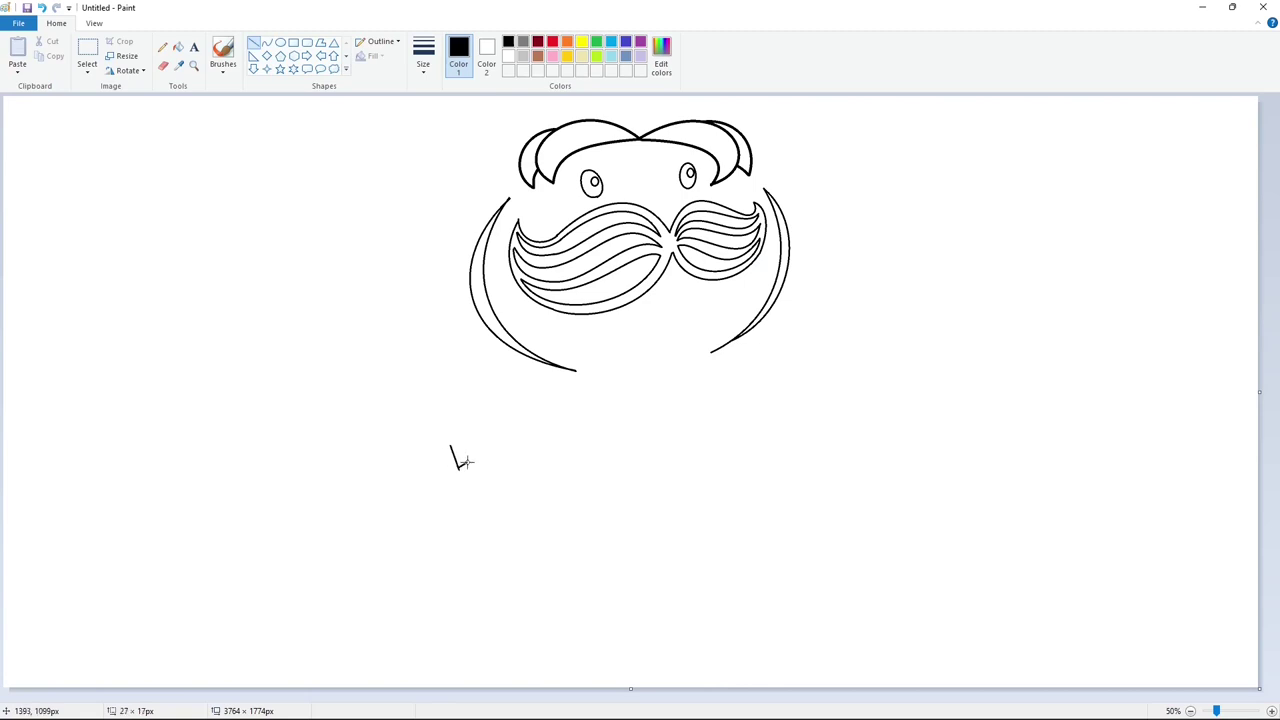
drag(466, 461, 507, 603)
mouse_move(450, 446)
mouse_down()
mouse_move(481, 414)
mouse_move(522, 530)
mouse_move(513, 389)
mouse_up()
click(266, 43)
drag(553, 440, 566, 447)
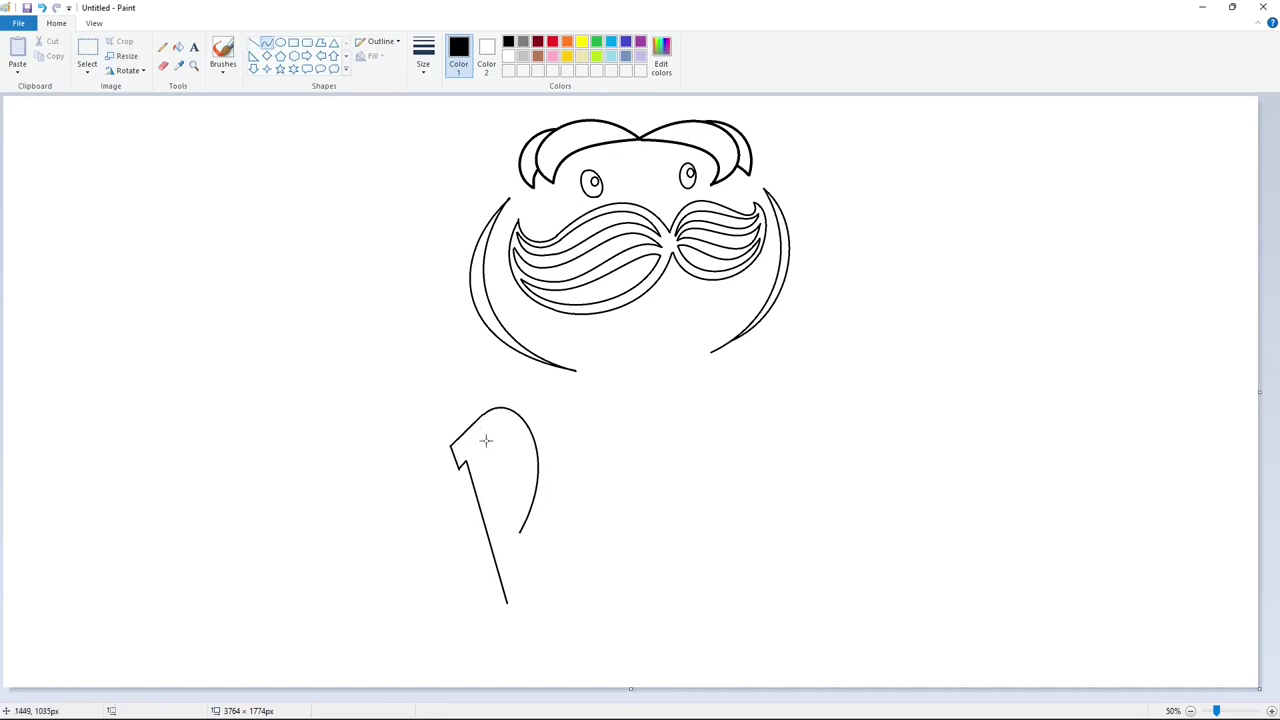
drag(496, 484, 509, 514)
click(511, 420)
drag(527, 464, 529, 488)
click(256, 45)
drag(488, 440, 527, 587)
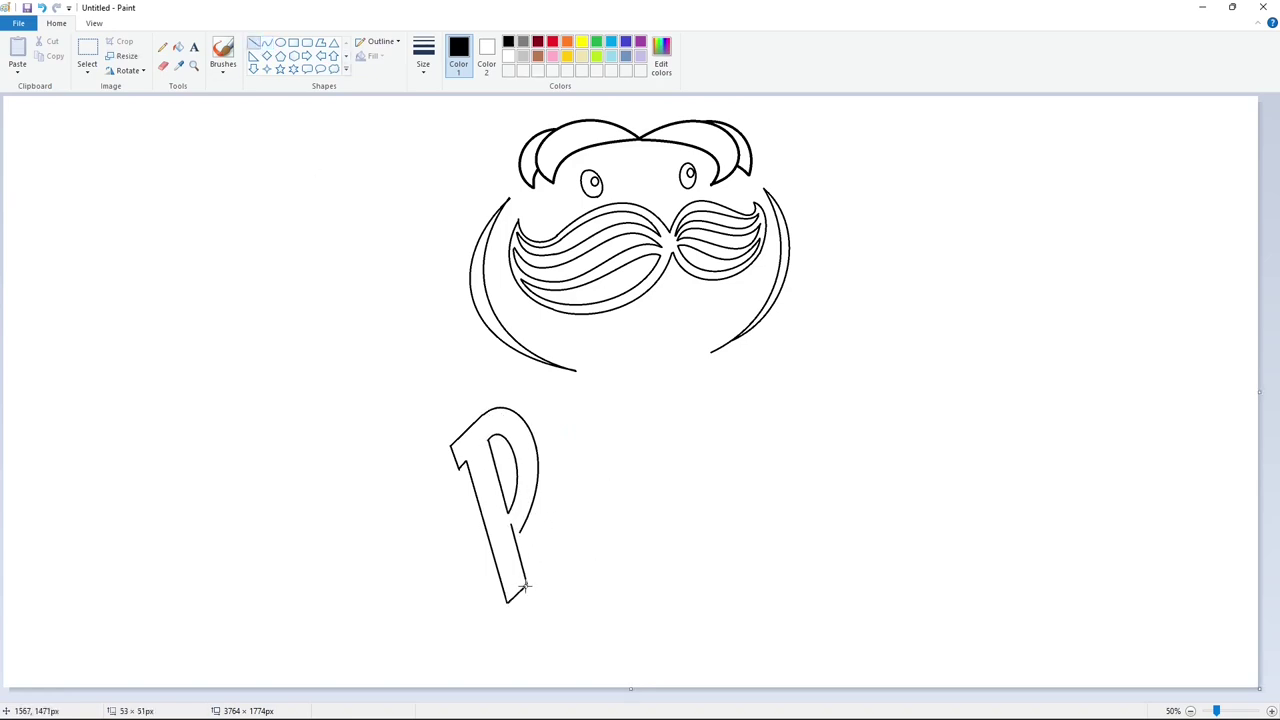
Draw an outlined lowercase r beside the P using straight stem lines and curved arm edges
drag(540, 461, 558, 562)
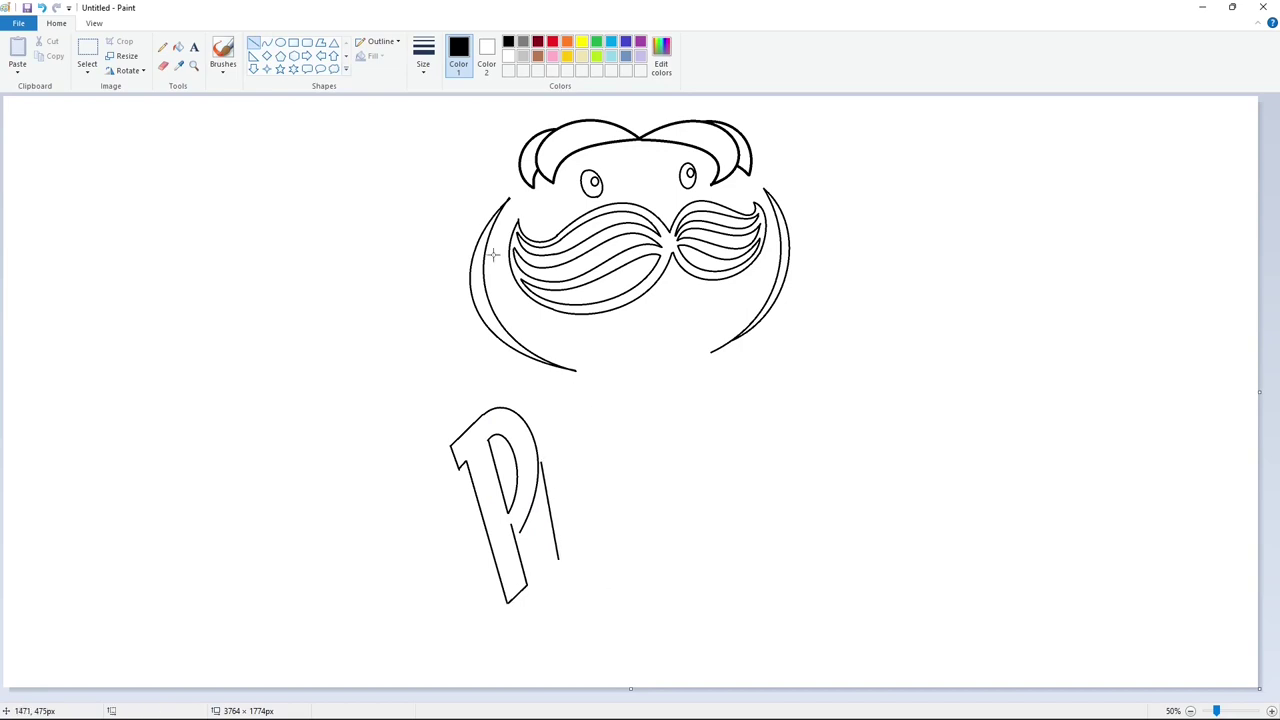
click(267, 43)
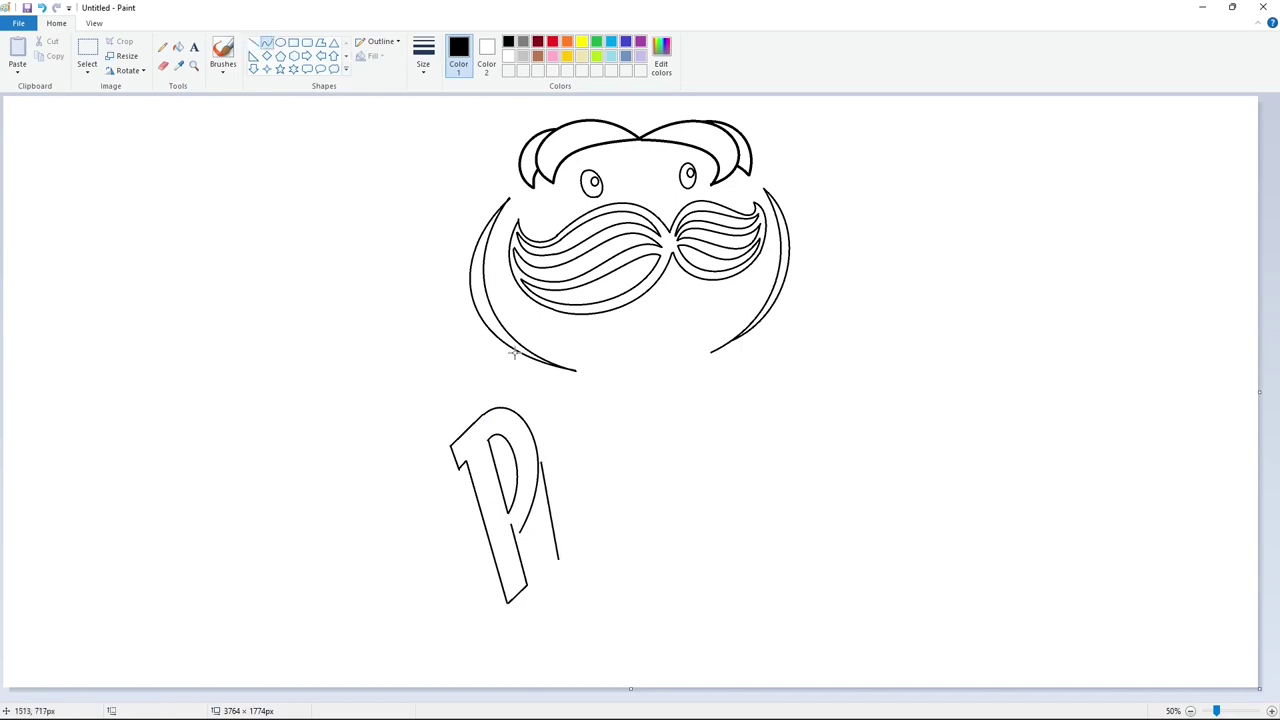
click(632, 460)
click(604, 467)
drag(576, 467, 574, 548)
drag(571, 495, 560, 478)
click(253, 43)
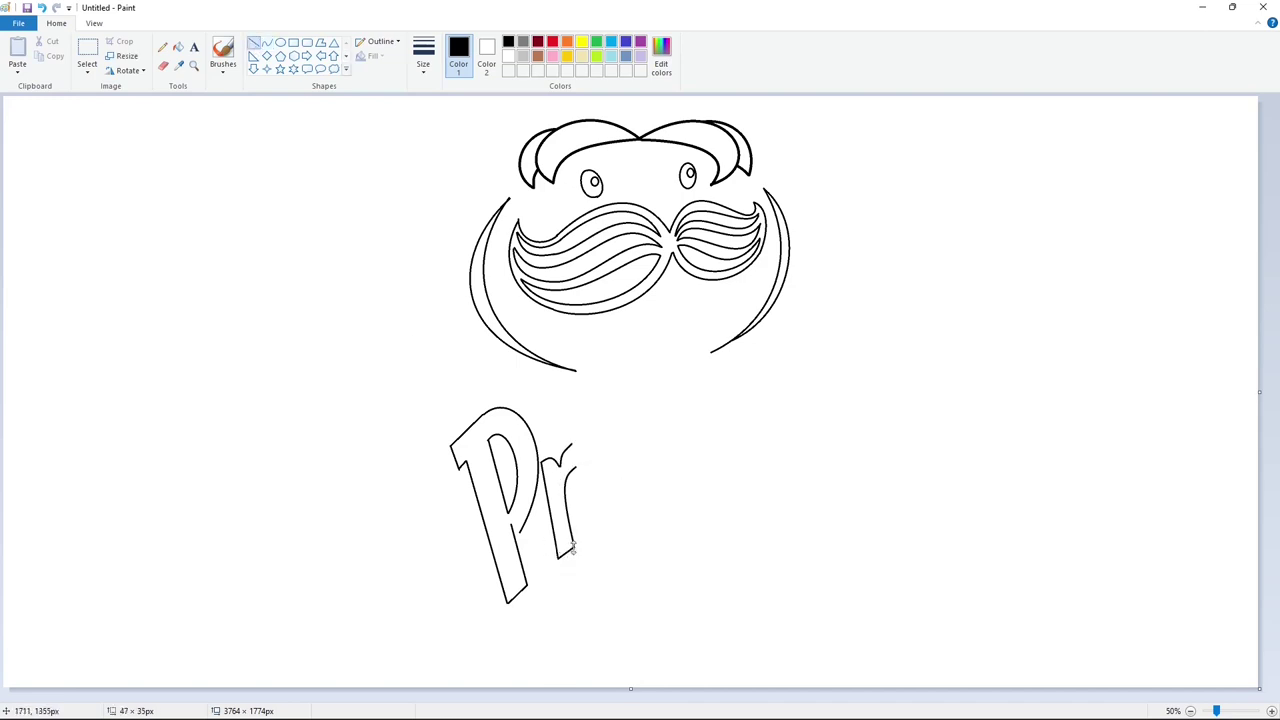
Draw an outlined lowercase i after the r, with a round dot above a straight narrow stem
click(280, 43)
drag(576, 415, 602, 441)
click(680, 456)
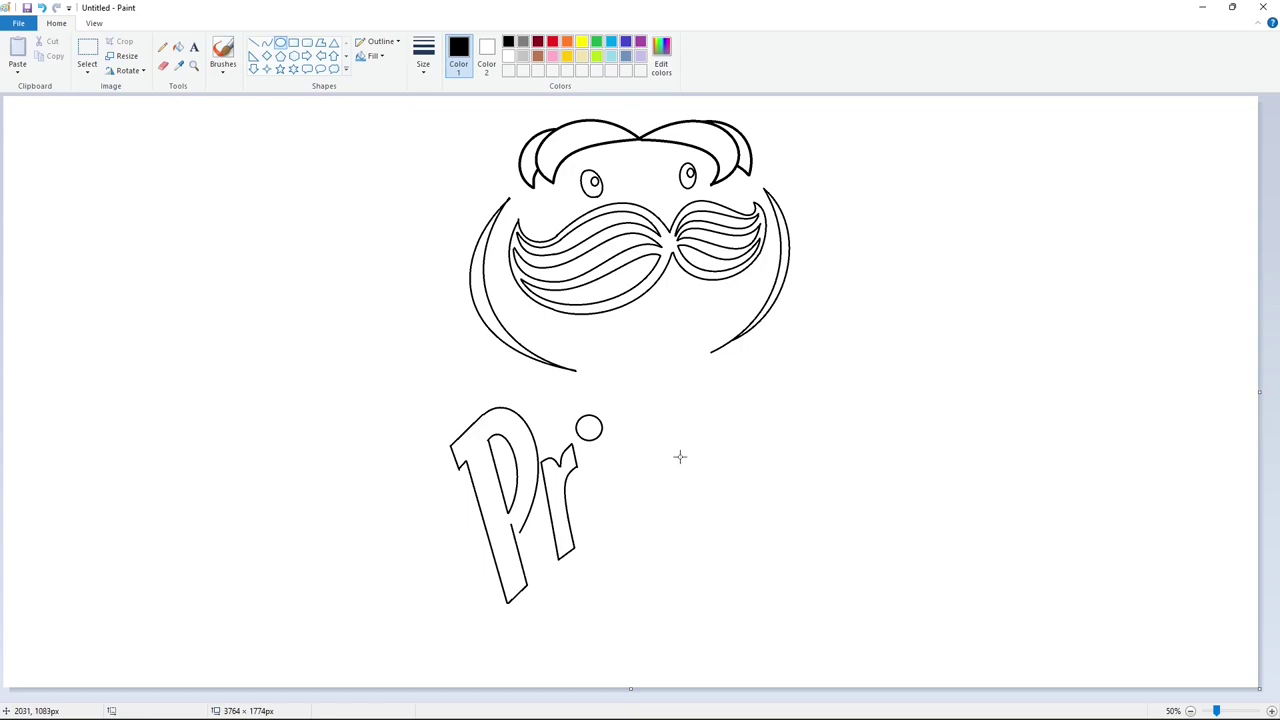
click(265, 46)
click(251, 44)
drag(587, 442, 588, 540)
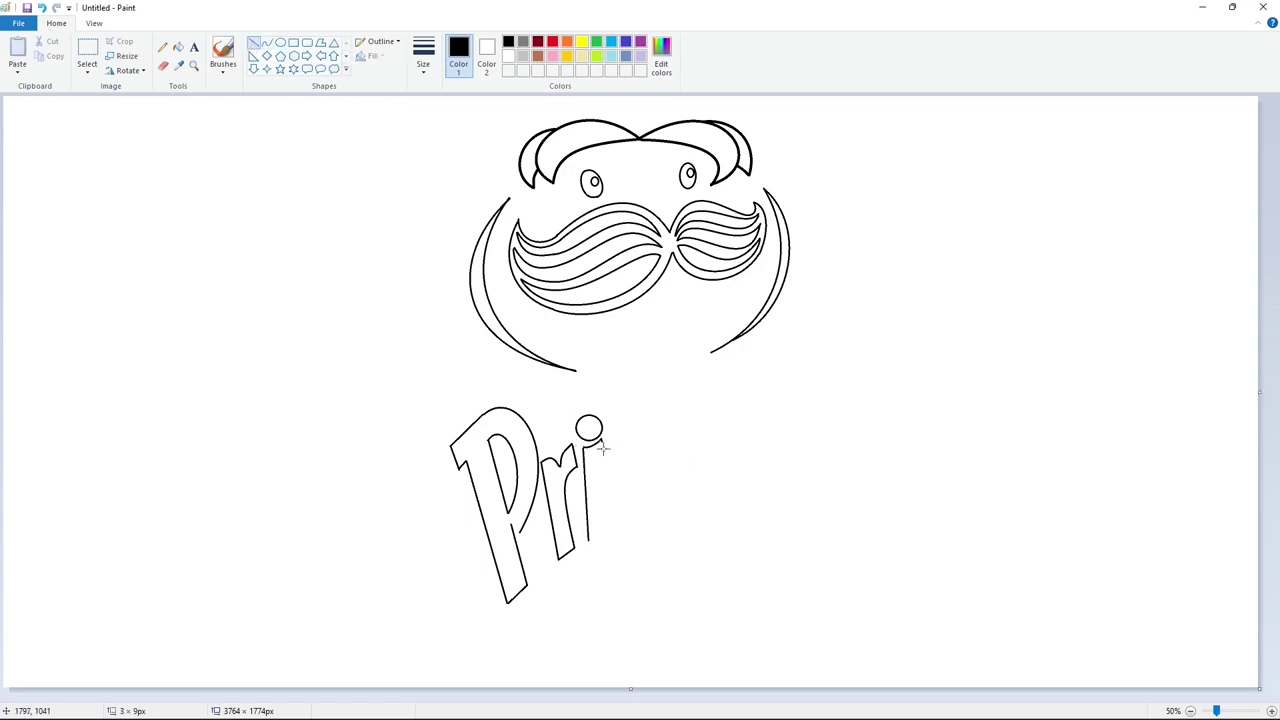
drag(604, 442, 598, 534)
Draw an outlined lowercase n after the i, with straight legs, an arched shoulder and a narrow inner opening
drag(611, 425, 613, 527)
click(266, 44)
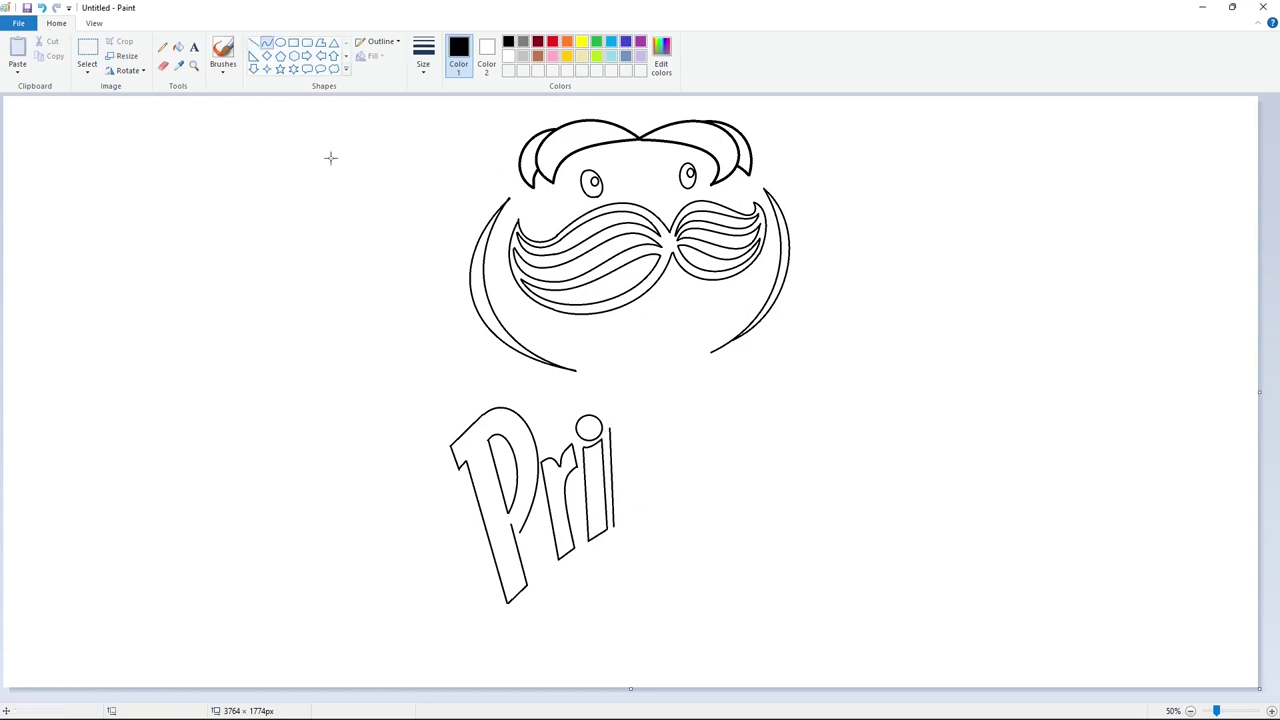
drag(626, 432, 653, 442)
click(627, 411)
click(654, 411)
click(757, 440)
click(253, 43)
drag(653, 513, 654, 512)
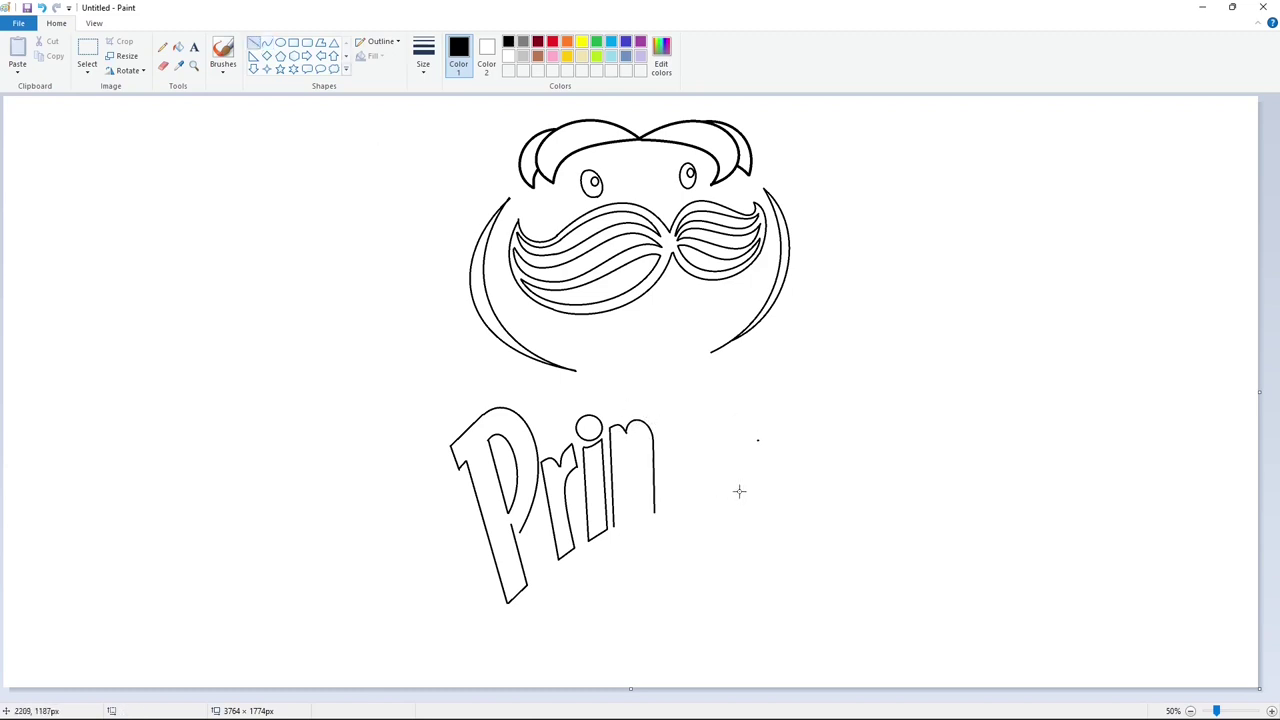
click(266, 44)
click(253, 43)
drag(640, 516, 636, 454)
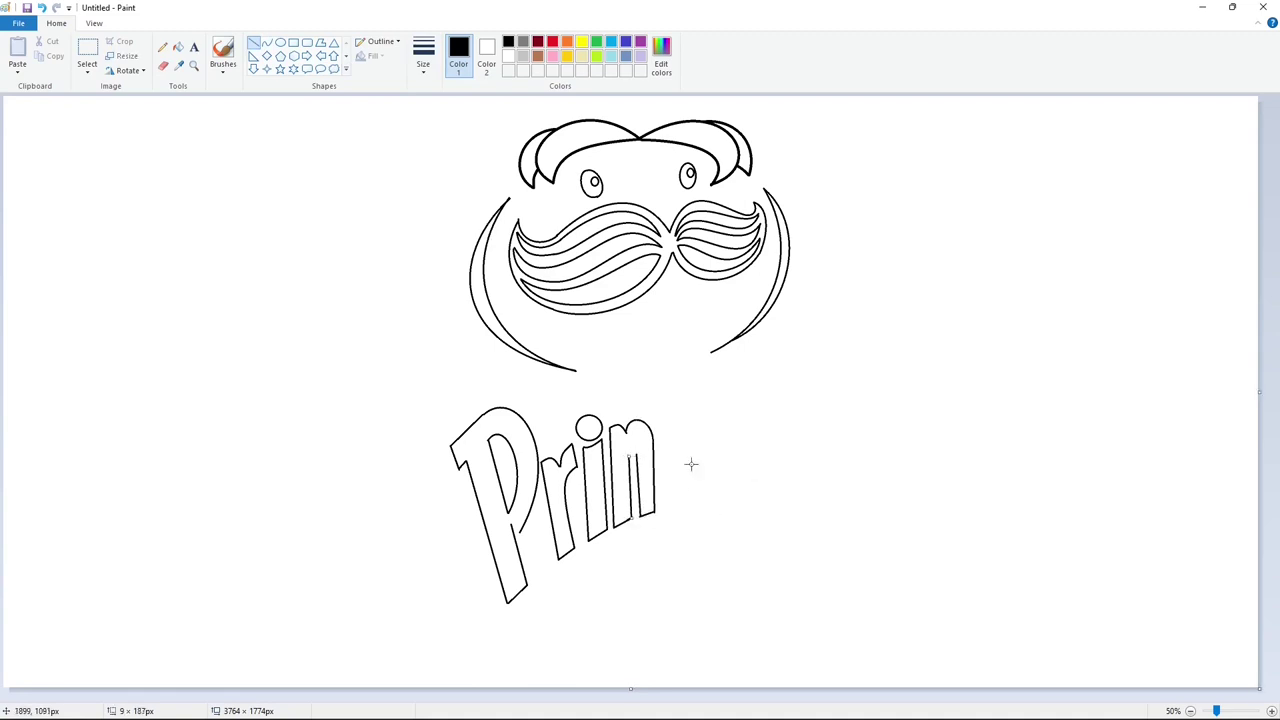
click(266, 44)
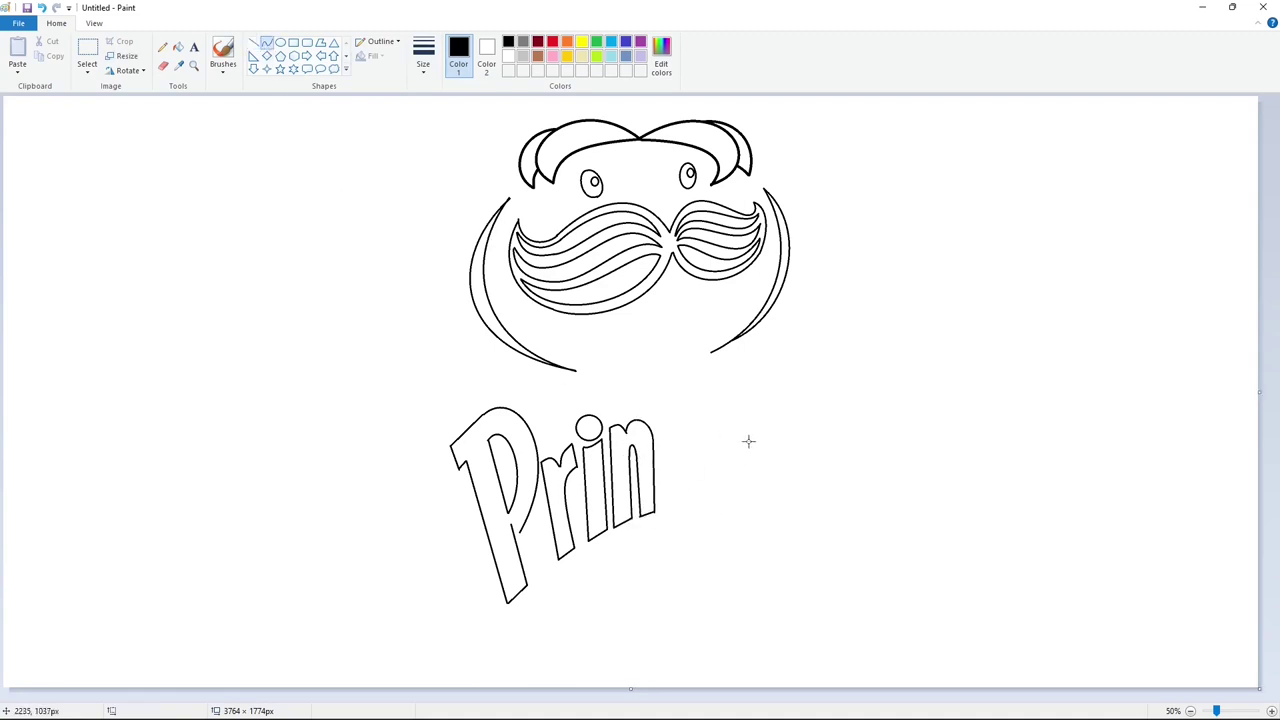
Draw an outlined lowercase g after the n, with a narrow inner opening and a hooked tail
mouse_move(688, 410)
mouse_down()
mouse_move(672, 512)
mouse_move(655, 480)
mouse_move(634, 490)
mouse_move(688, 413)
mouse_move(680, 490)
mouse_up()
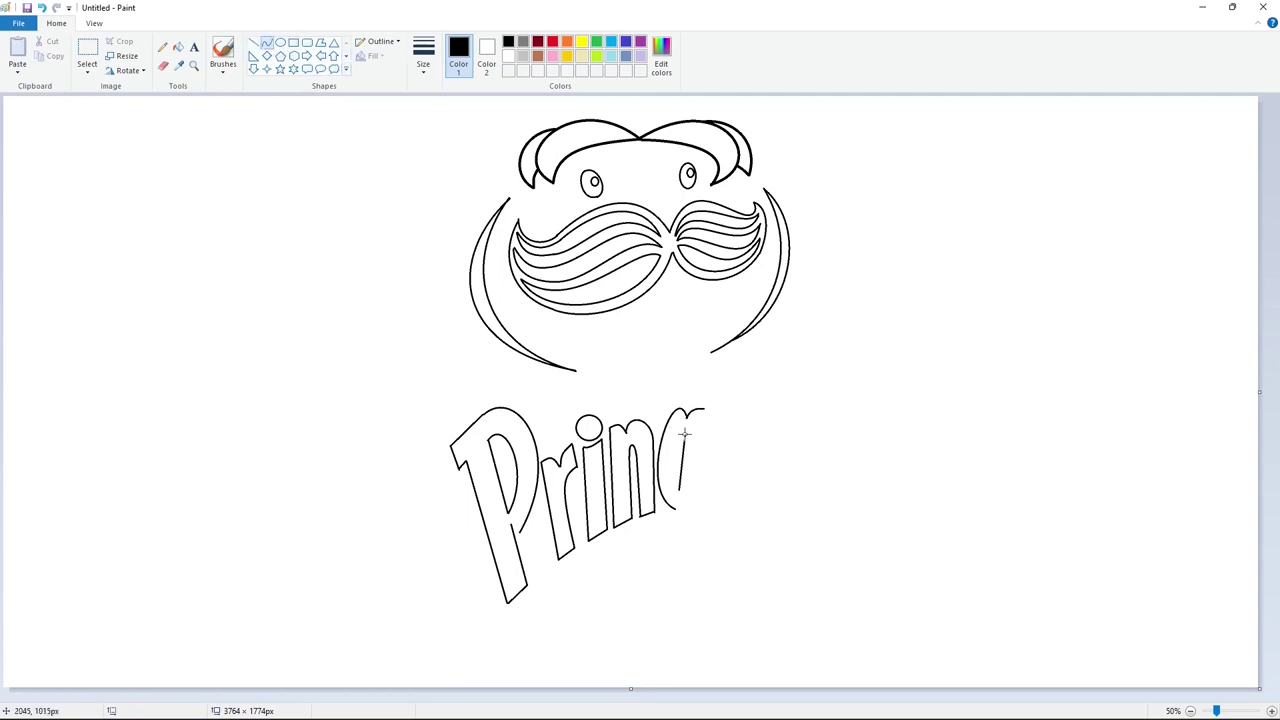
mouse_move(685, 434)
mouse_down()
mouse_move(679, 489)
mouse_move(669, 426)
mouse_up()
drag(671, 474, 666, 482)
click(254, 43)
drag(704, 408, 688, 540)
click(267, 45)
drag(672, 549, 674, 560)
click(826, 554)
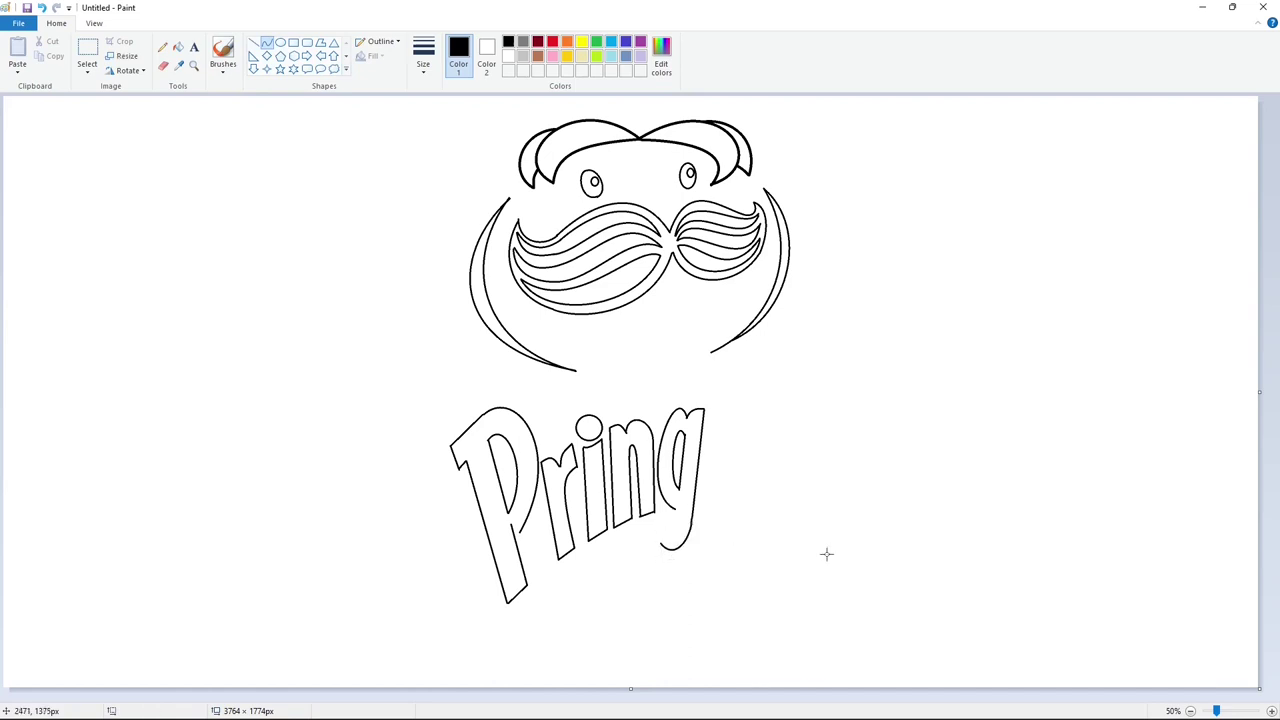
drag(675, 509, 668, 524)
click(253, 45)
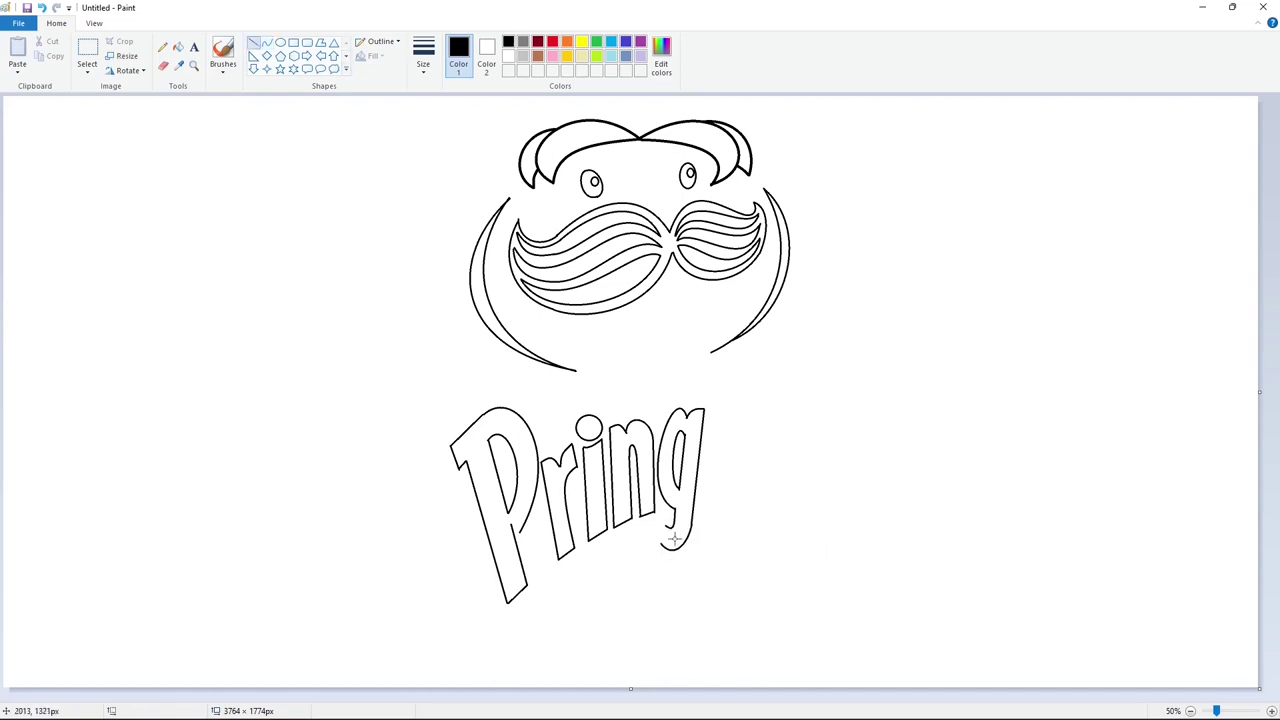
Draw an outlined lowercase l after the g as a tall slanted bar made of straight lines
drag(720, 363, 701, 503)
click(801, 501)
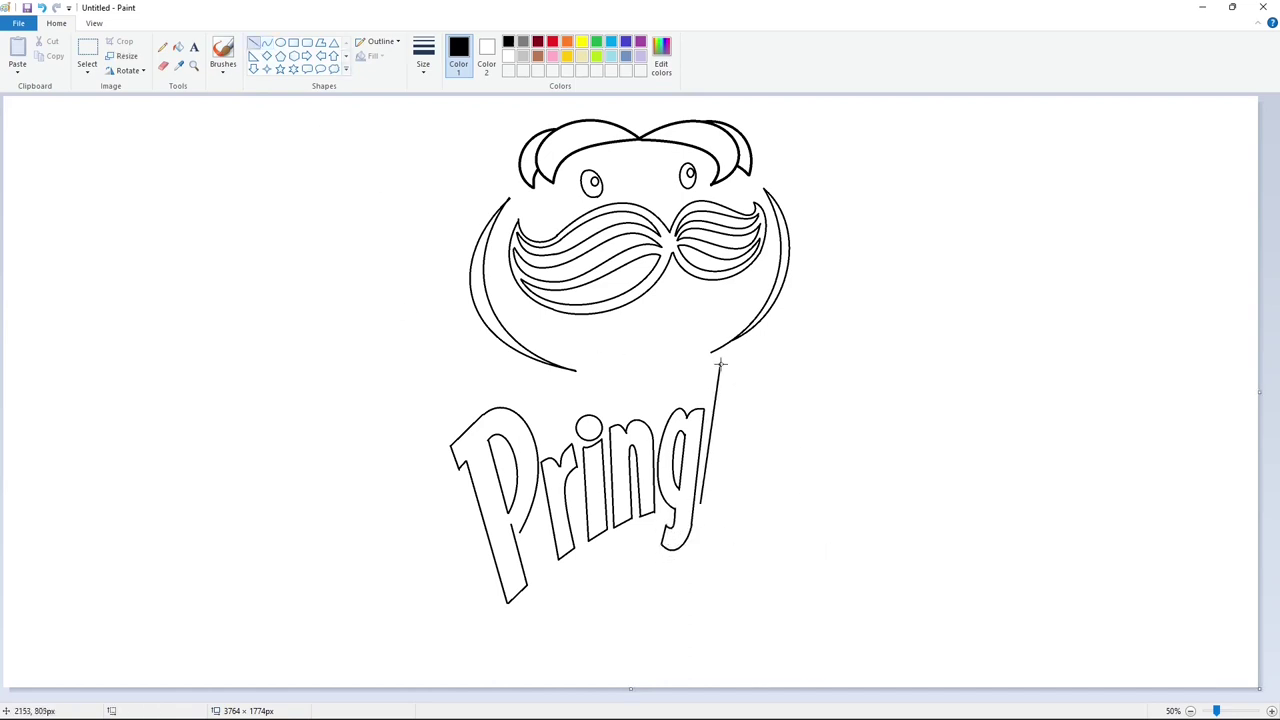
click(808, 387)
mouse_move(720, 363)
mouse_down()
mouse_move(738, 366)
mouse_move(712, 510)
mouse_move(765, 413)
mouse_move(774, 451)
mouse_move(788, 436)
mouse_move(724, 485)
mouse_up()
Draw an outlined lowercase e after the l, with curved sides, a slanted oval opening and a closed lower tail
click(266, 42)
mouse_move(744, 432)
mouse_down()
mouse_move(744, 414)
mouse_move(722, 434)
mouse_up()
drag(724, 485, 753, 506)
mouse_move(739, 497)
mouse_down()
mouse_move(727, 507)
mouse_move(738, 517)
mouse_move(742, 489)
mouse_up()
click(856, 516)
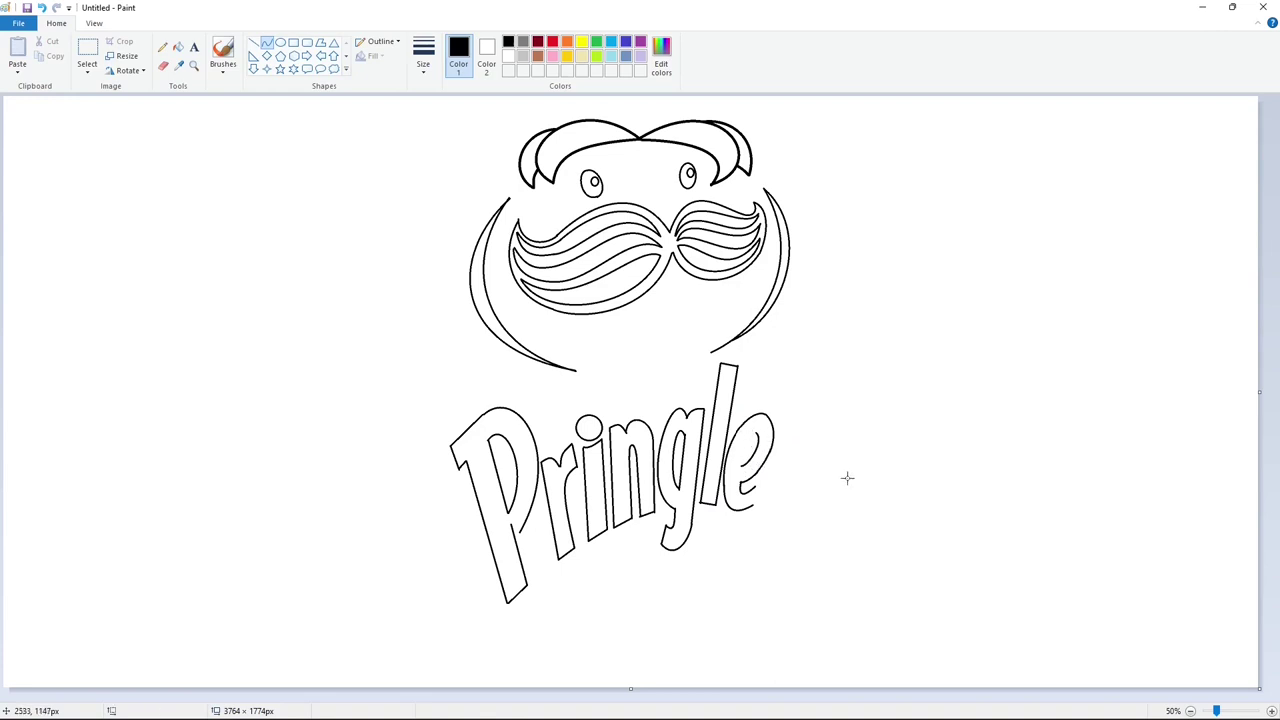
click(255, 47)
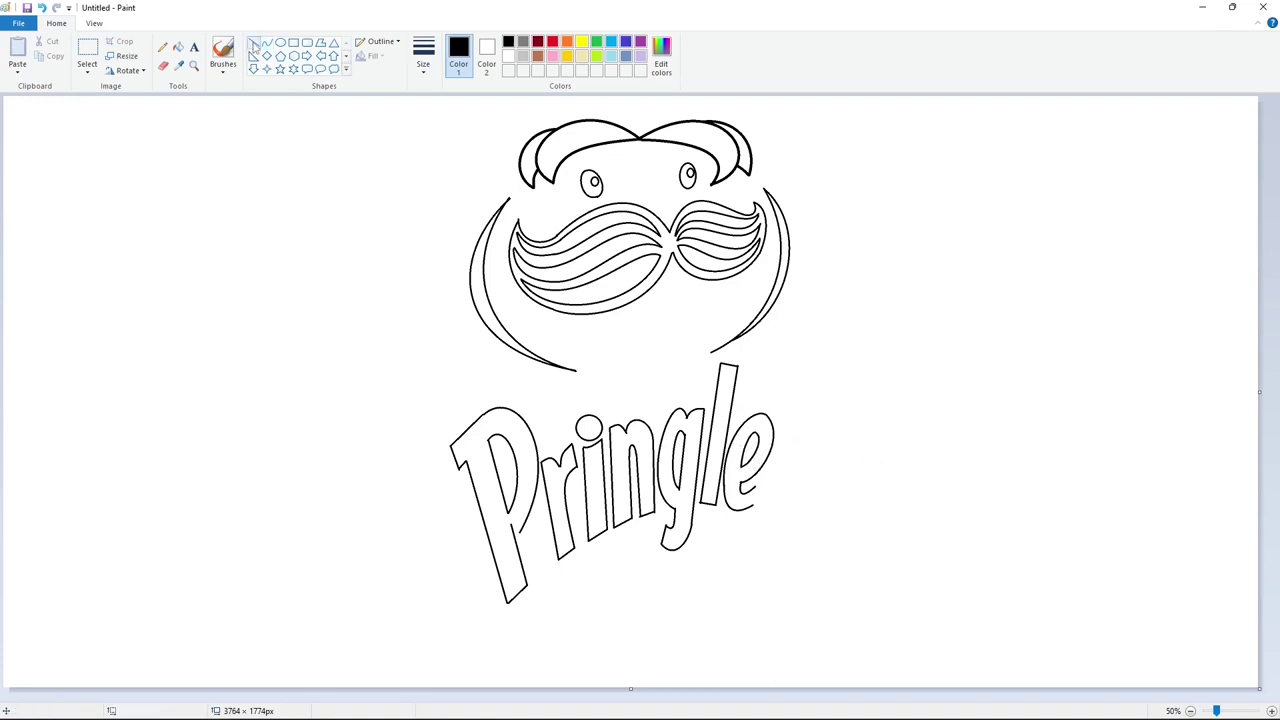
drag(755, 502, 756, 507)
click(841, 500)
Draw an outlined lowercase s after the e with curves, giving it a pointed upper tip and a hooked lower end
drag(812, 434, 773, 471)
key(ctrl+z)
click(267, 43)
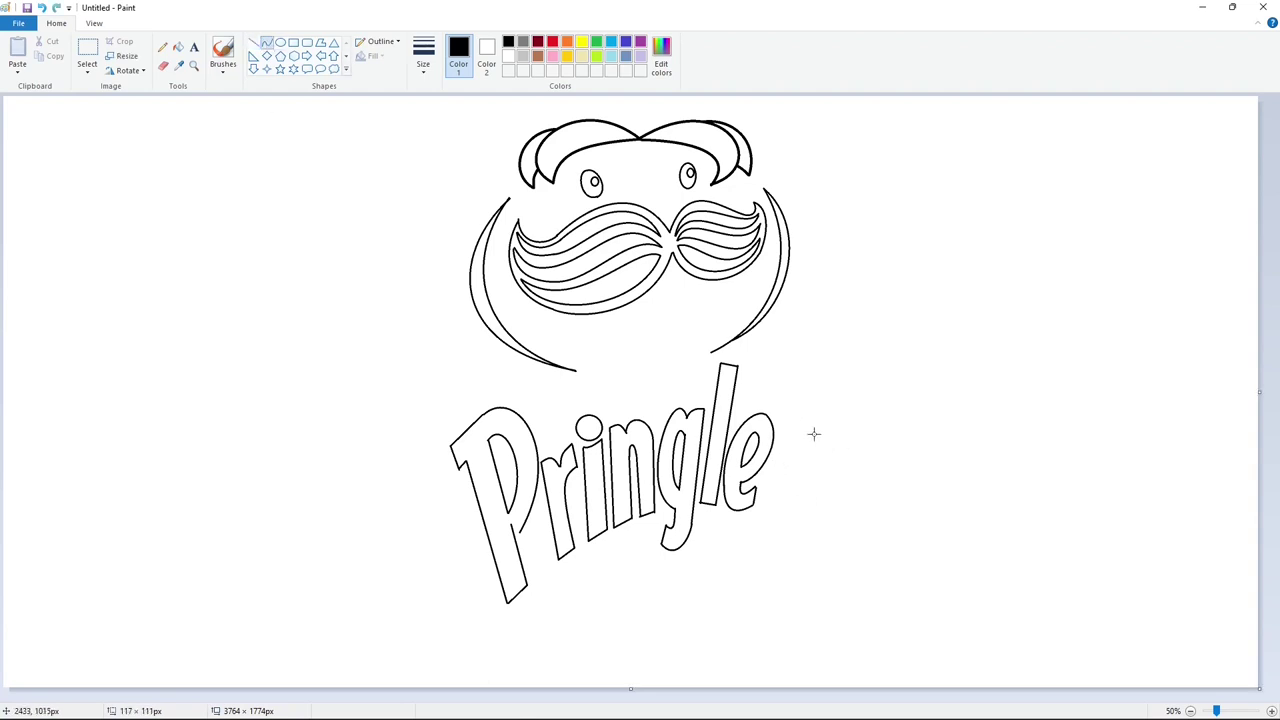
mouse_move(814, 434)
mouse_down()
mouse_move(770, 468)
mouse_move(755, 515)
mouse_move(802, 450)
mouse_move(777, 473)
mouse_move(800, 486)
mouse_move(756, 515)
mouse_up()
click(797, 422)
click(777, 434)
click(897, 500)
click(773, 481)
click(780, 496)
click(897, 503)
click(254, 43)
click(854, 457)
click(267, 43)
click(788, 511)
click(778, 532)
click(904, 515)
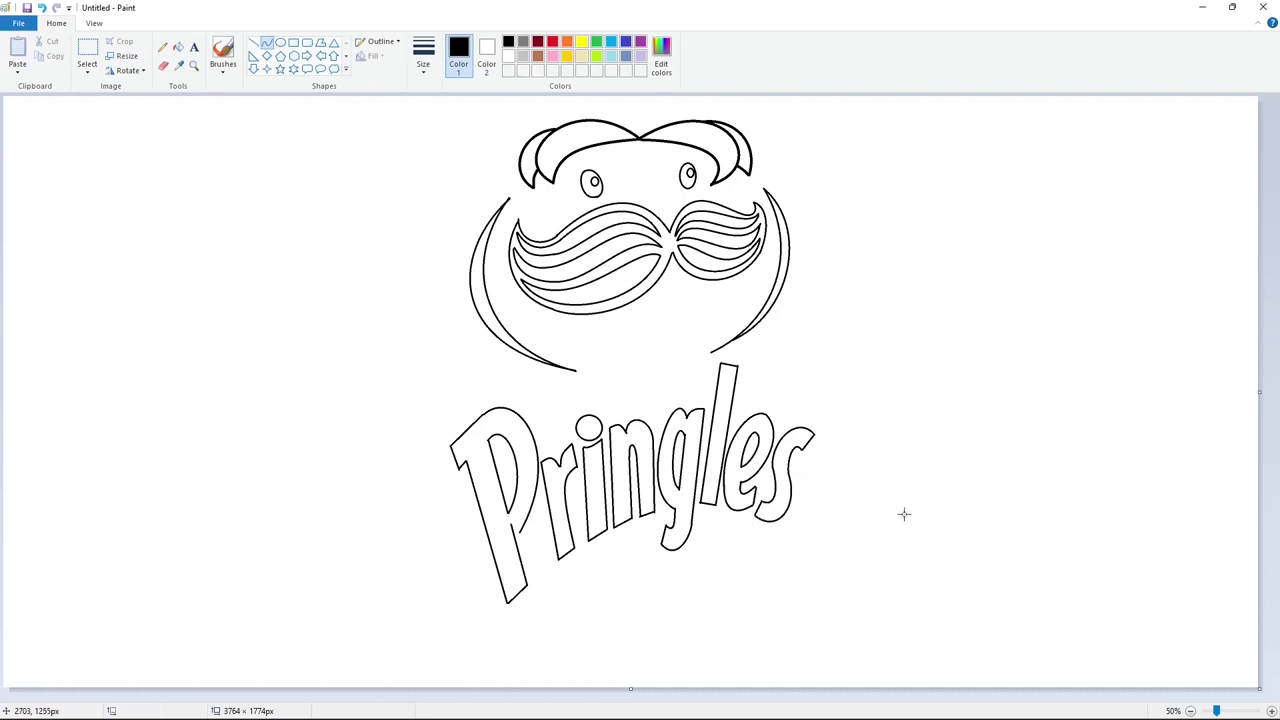
Draw the bow tie's outer outline with straight lines between the chin and the lettering, with two raised corners and a central dip
click(254, 42)
mouse_move(580, 340)
mouse_down()
mouse_move(593, 405)
mouse_move(710, 337)
mouse_move(708, 383)
mouse_move(714, 352)
mouse_up()
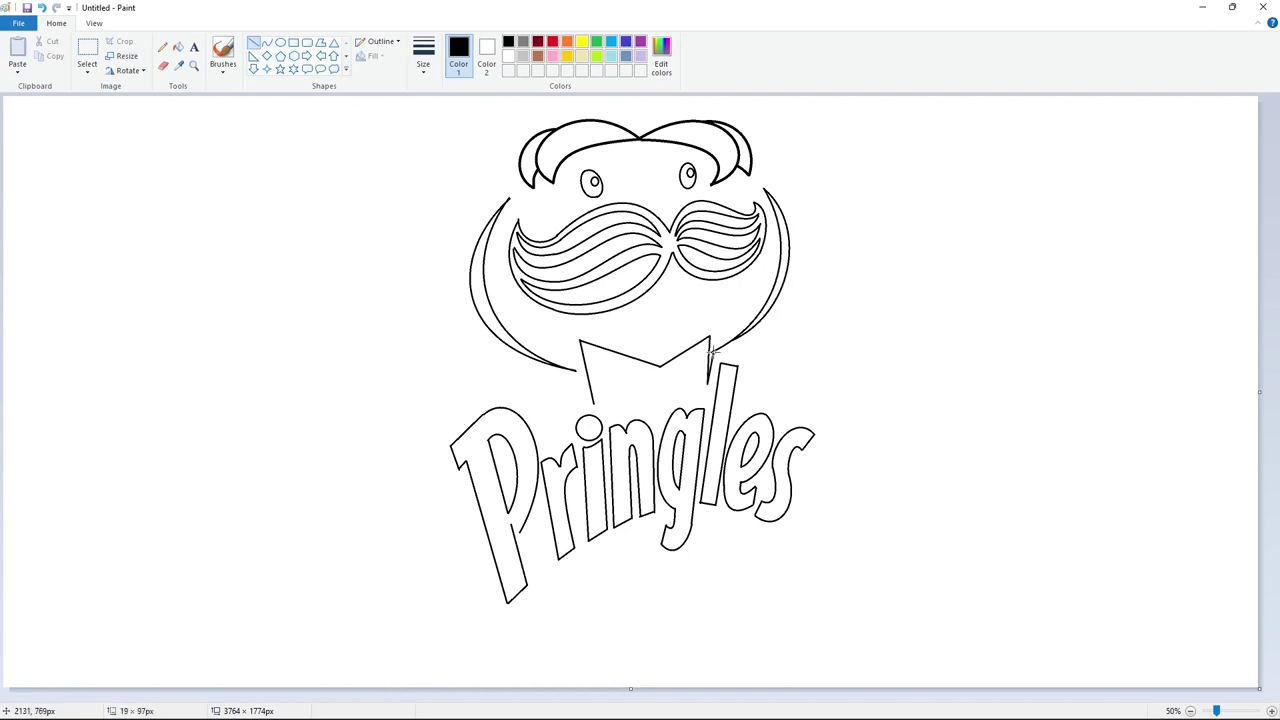
click(842, 360)
Draw the outer contour around the top of the l with straight lines, down to the e
mouse_move(708, 384)
mouse_down()
mouse_move(714, 354)
mouse_move(743, 358)
mouse_up()
click(865, 371)
drag(743, 358, 736, 413)
click(880, 406)
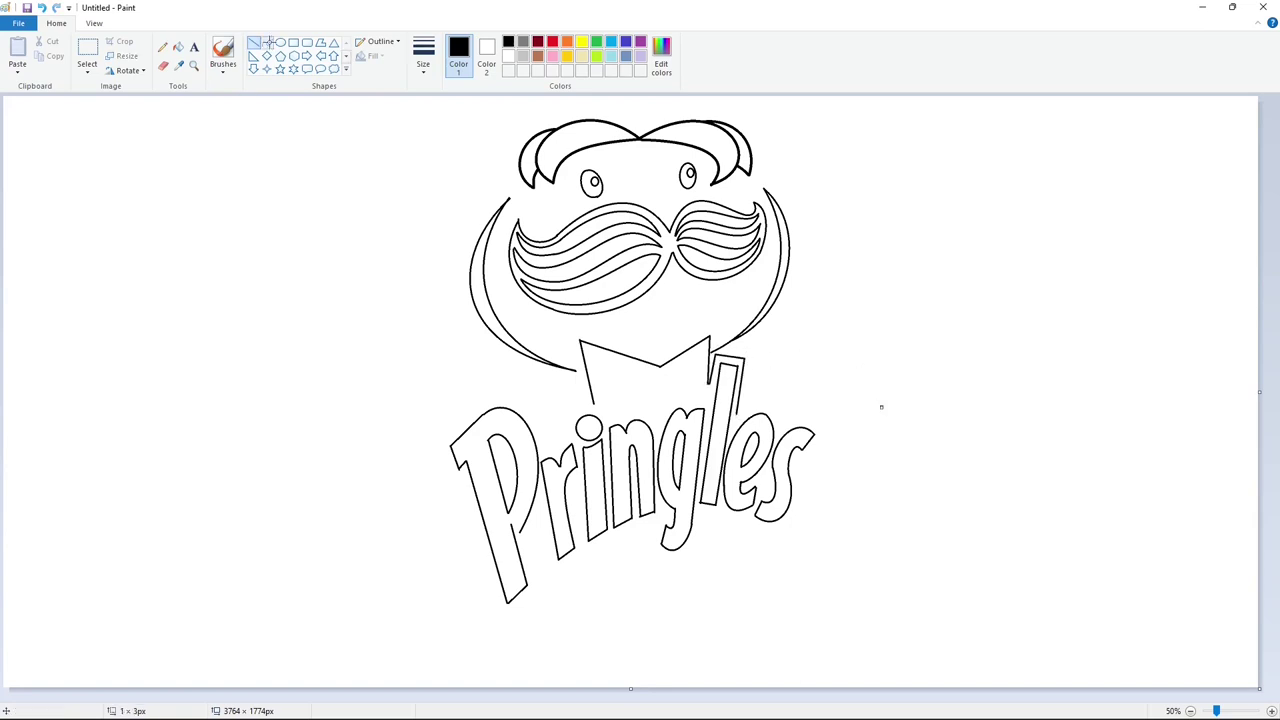
Draw the outer contour over the tops of the e and s, around the pointed tip and back beneath both letters
drag(736, 413, 784, 422)
drag(772, 408, 774, 400)
mouse_move(740, 402)
mouse_down()
mouse_move(822, 432)
mouse_move(799, 412)
mouse_up()
mouse_move(813, 418)
mouse_down()
mouse_move(799, 465)
mouse_move(745, 524)
mouse_move(763, 523)
mouse_move(777, 551)
mouse_move(745, 526)
mouse_up()
click(254, 43)
click(824, 466)
click(267, 43)
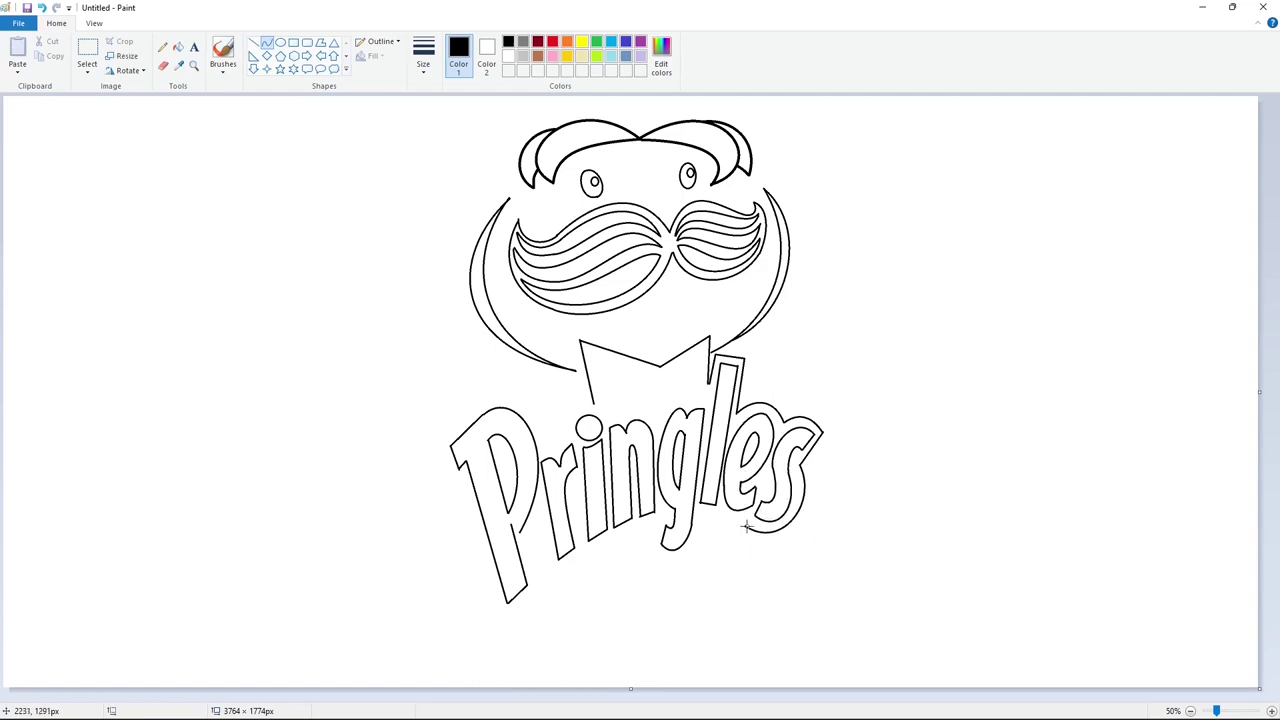
click(249, 43)
click(266, 43)
Draw the curved outer contour around the i's dot, over the r and across the top of the P's bowl
mouse_move(579, 420)
mouse_down()
mouse_move(569, 434)
mouse_move(569, 405)
mouse_up()
mouse_move(594, 357)
mouse_down()
mouse_move(605, 415)
mouse_move(649, 359)
mouse_up()
key(ctrl+z)
mouse_move(548, 448)
mouse_down()
mouse_move(494, 402)
mouse_move(470, 411)
mouse_move(526, 391)
mouse_up()
drag(512, 390, 502, 384)
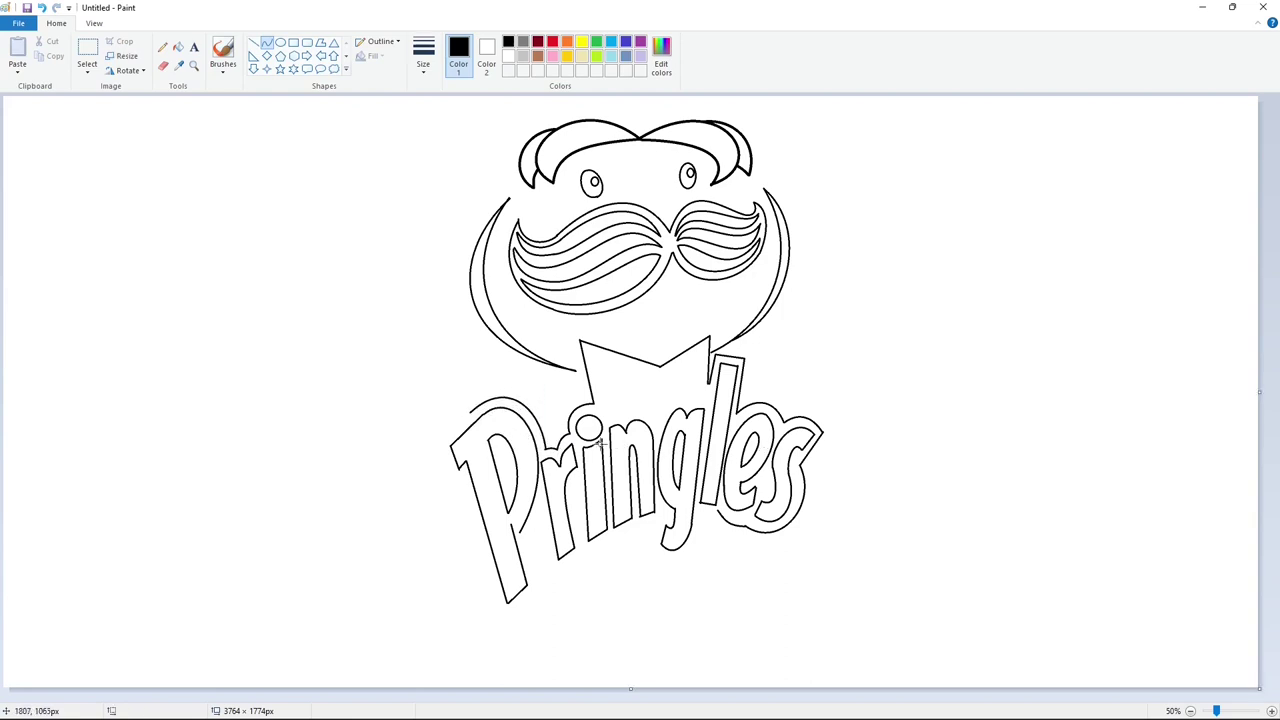
Continue the outer contour around the P's upper-left serif and down around its stem and foot with straight lines
mouse_move(455, 427)
mouse_down()
mouse_move(437, 456)
mouse_move(452, 427)
mouse_up()
click(452, 426)
click(254, 45)
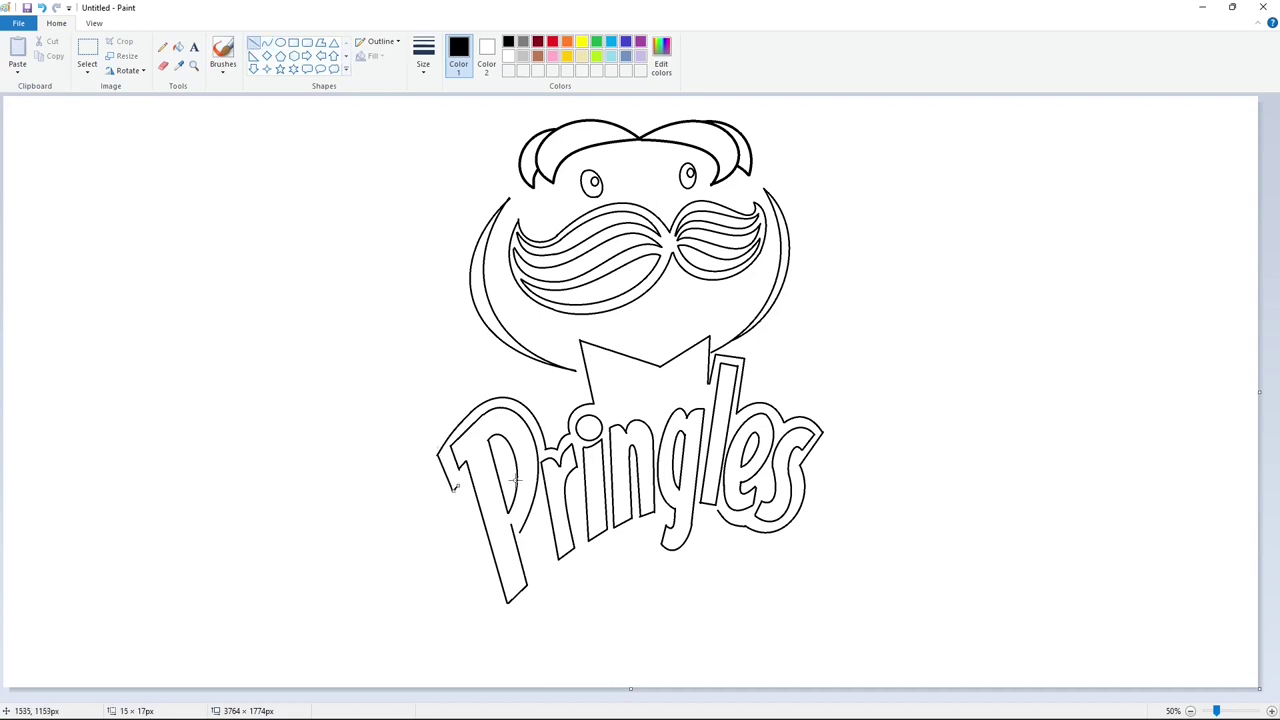
drag(459, 484, 525, 543)
click(546, 583)
click(591, 588)
click(588, 543)
Continue the outer contour from the P around the r's foot, and add a curve beneath the r, i and n
click(266, 42)
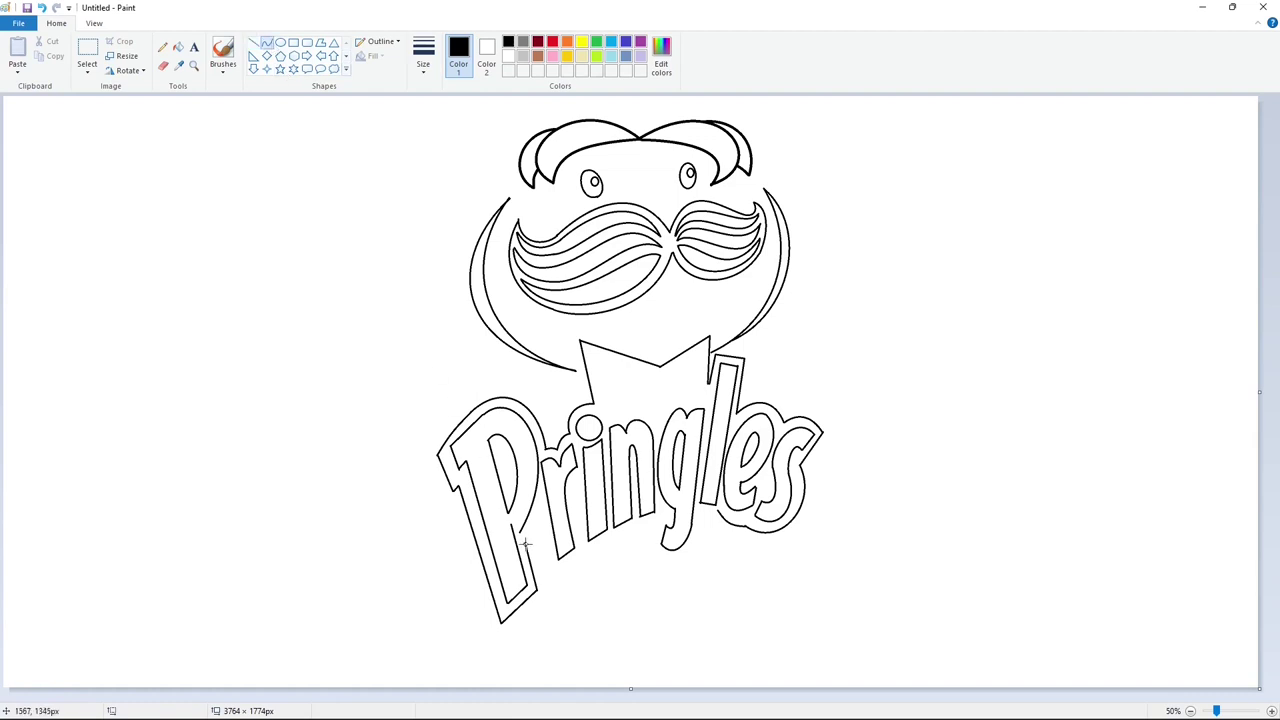
double_click(531, 530)
click(599, 528)
mouse_move(537, 519)
mouse_down()
mouse_move(549, 579)
mouse_move(655, 525)
mouse_up()
click(540, 543)
click(540, 543)
click(598, 548)
double_click(603, 538)
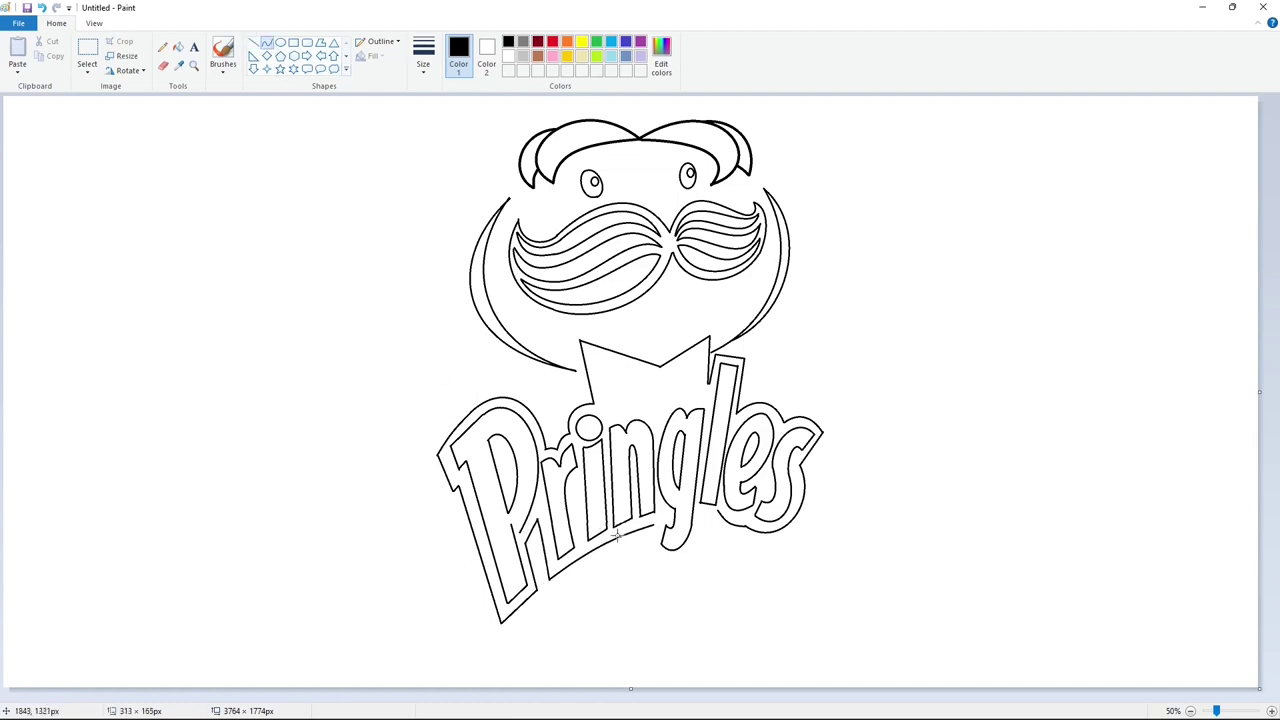
click(781, 539)
click(254, 44)
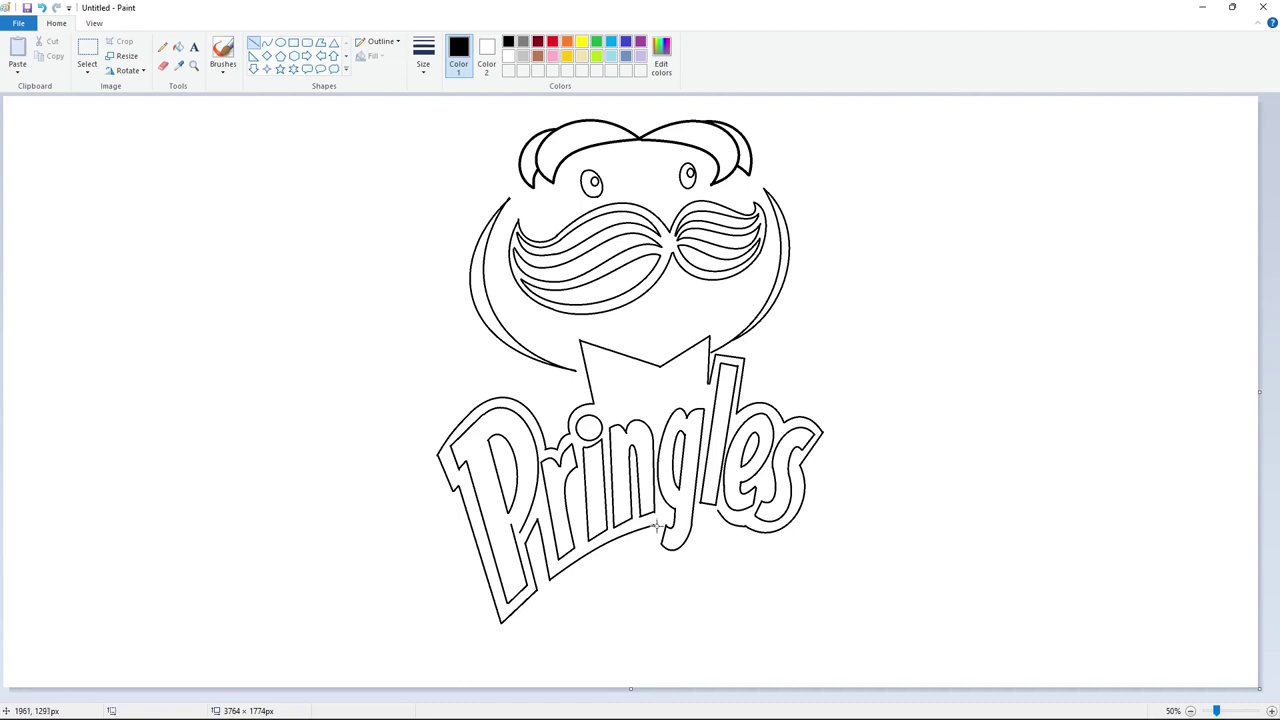
Draw a curved outer contour around the g's hooked tail
click(267, 44)
drag(648, 548, 701, 517)
click(671, 570)
click(697, 556)
click(764, 564)
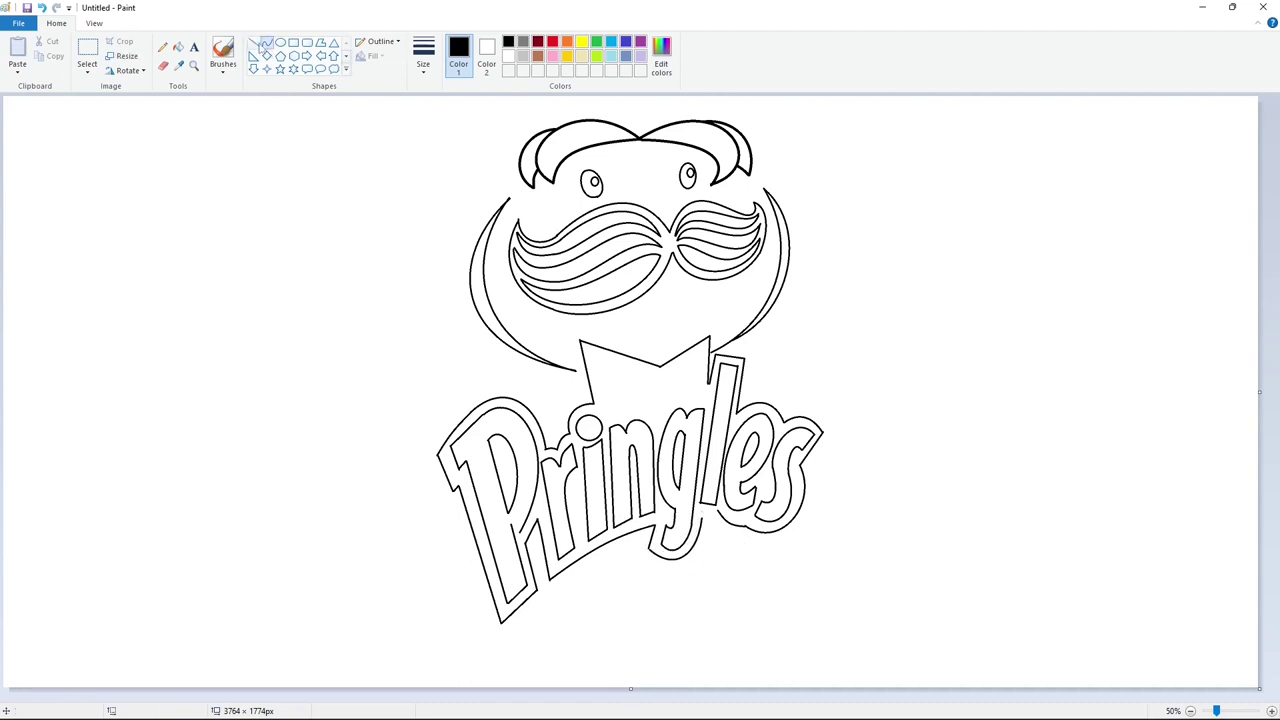
Draw the bow tie's inner outline with straight lines parallel to its outer edges
click(254, 44)
click(763, 377)
mouse_move(596, 357)
mouse_down()
mouse_move(660, 373)
mouse_move(703, 349)
mouse_up()
click(596, 365)
mouse_move(594, 357)
mouse_down()
mouse_move(603, 413)
mouse_move(660, 378)
mouse_move(702, 394)
mouse_move(660, 387)
mouse_up()
click(748, 398)
Draw a small peaked shape beneath the bow tie's centre, with slanted top edges and curved sides above the n and g
mouse_move(661, 388)
mouse_down()
mouse_move(698, 399)
mouse_move(653, 427)
mouse_move(671, 399)
mouse_move(634, 410)
mouse_up()
click(757, 413)
click(266, 42)
click(799, 422)
drag(647, 414, 652, 406)
click(822, 445)
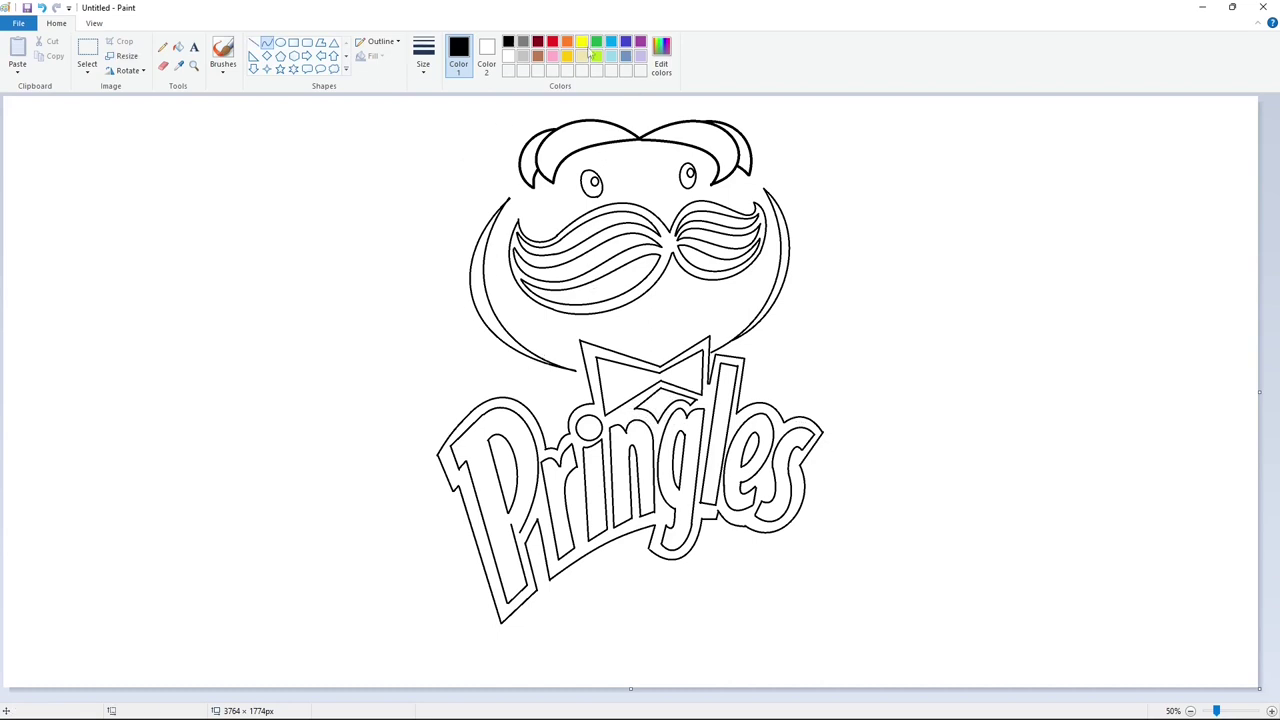
Draw purple curves beside the face for the background's left and right shoulders and the side edges reaching down to the lettering
click(638, 43)
drag(448, 248, 469, 414)
drag(449, 314, 457, 343)
click(476, 284)
mouse_move(448, 248)
mouse_down()
mouse_move(486, 230)
mouse_move(465, 235)
mouse_up()
click(635, 293)
mouse_move(788, 233)
mouse_down()
mouse_move(823, 255)
mouse_move(790, 413)
mouse_up()
Complete the purple background outline below the lettering with a right edge, an arched bottom and a short left edge
click(255, 44)
mouse_move(769, 529)
mouse_down()
mouse_move(760, 585)
mouse_move(528, 660)
mouse_up()
drag(631, 631, 640, 562)
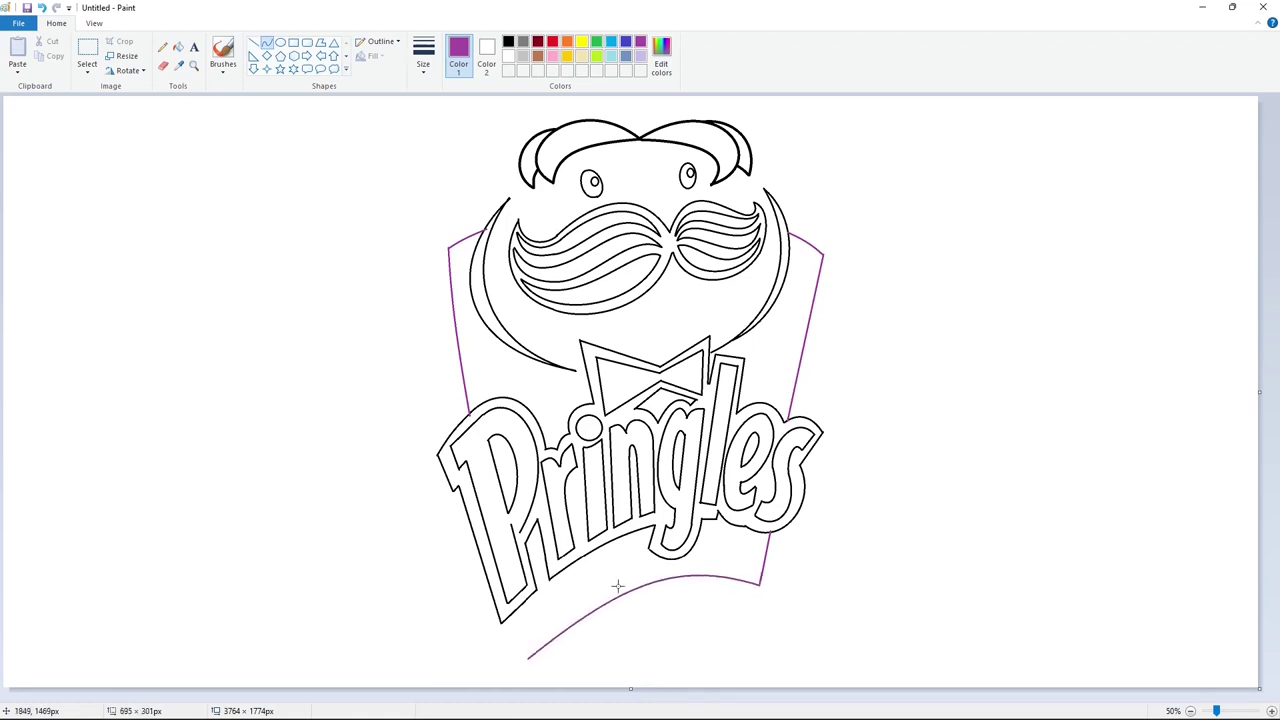
click(617, 588)
click(916, 601)
click(255, 44)
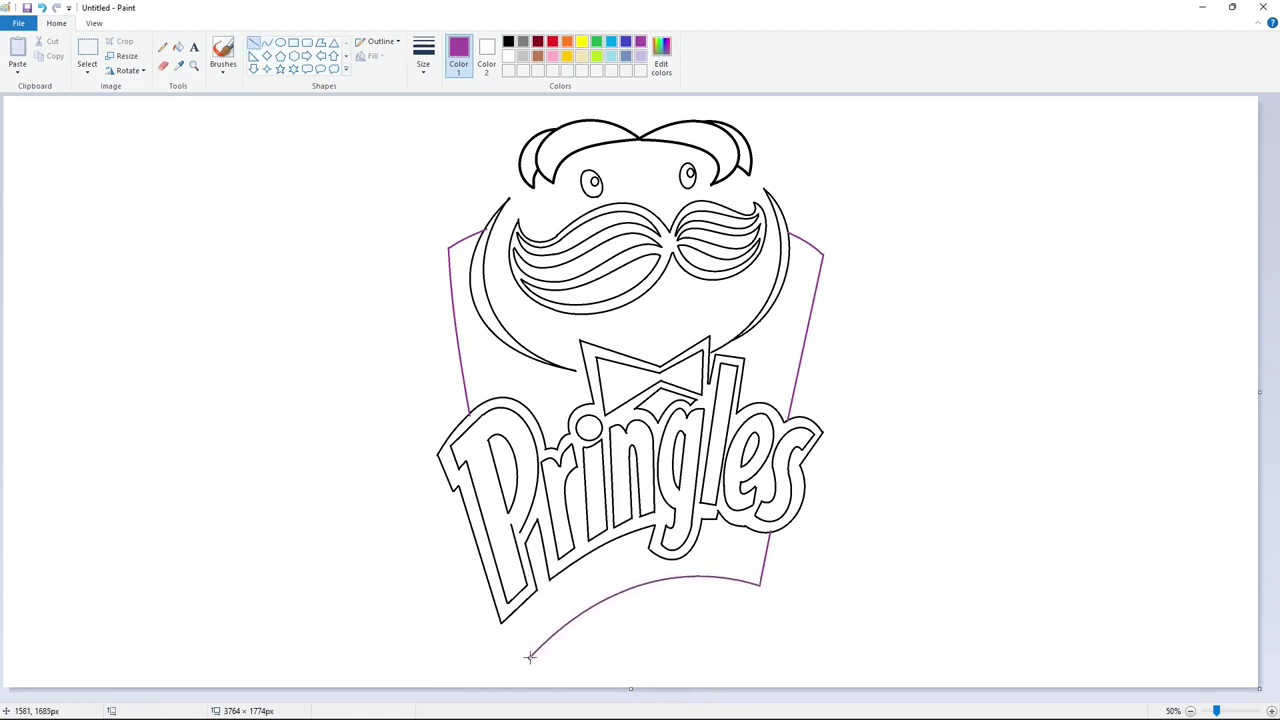
drag(528, 659, 513, 613)
Draw a black curved swoosh with a rounded outer end above the P, crossing the purple left edge
click(267, 44)
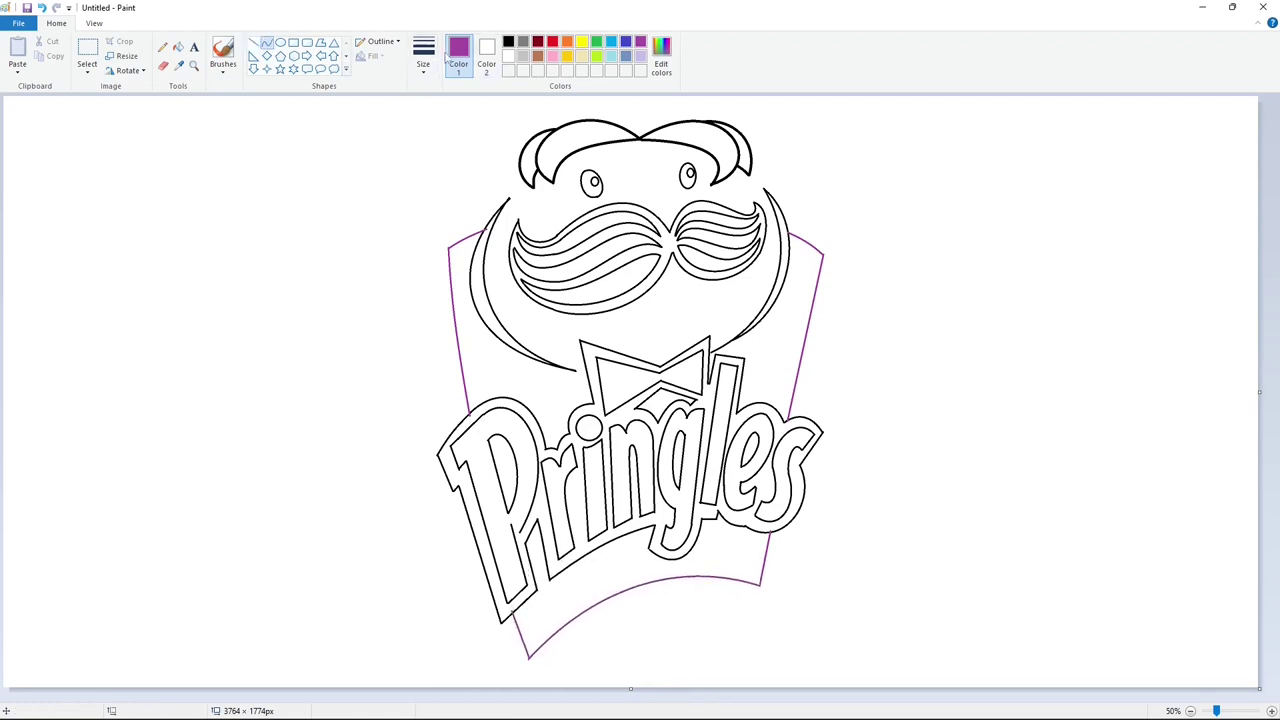
click(508, 43)
drag(475, 377, 444, 373)
click(498, 370)
click(544, 400)
drag(498, 382, 437, 392)
click(466, 349)
click(584, 391)
click(437, 392)
click(575, 393)
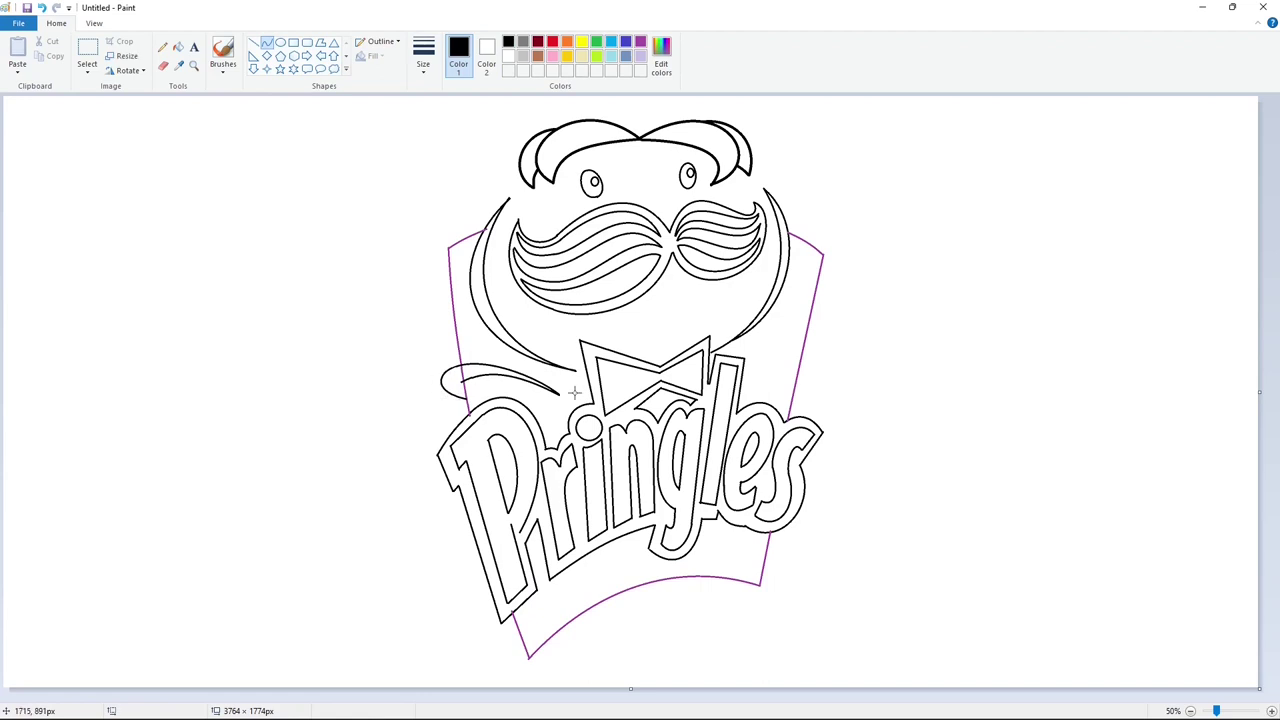
Draw a matching black curved swoosh above the e and s, ending at the purple right edge
mouse_move(794, 392)
mouse_down()
mouse_move(746, 347)
mouse_move(785, 364)
mouse_move(790, 404)
mouse_move(818, 391)
mouse_up()
click(785, 364)
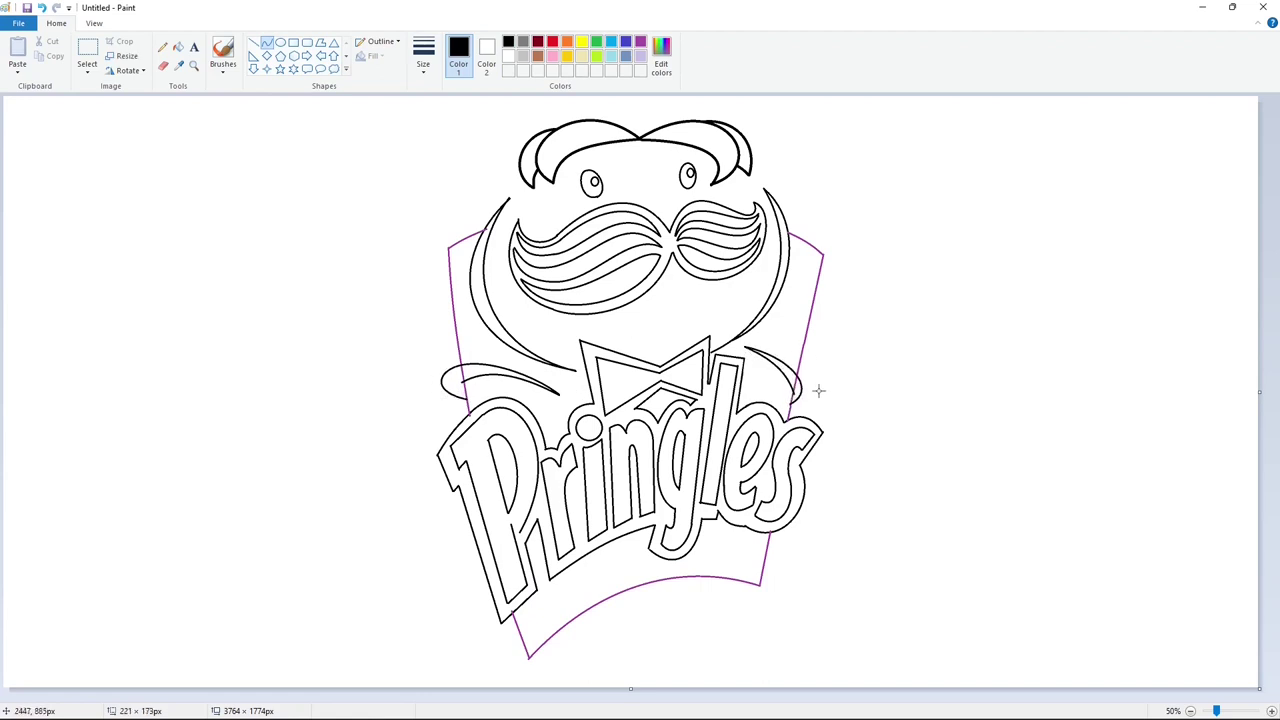
click(818, 391)
Draw a long black curved swoosh below the lettering, tapering from the background's lower-left corner to beneath the n
drag(633, 571, 501, 640)
drag(556, 604, 552, 582)
click(508, 613)
click(646, 653)
mouse_move(501, 640)
mouse_down()
mouse_move(527, 653)
mouse_move(508, 658)
mouse_up()
click(508, 658)
click(614, 660)
drag(633, 571, 520, 643)
drag(572, 608, 562, 592)
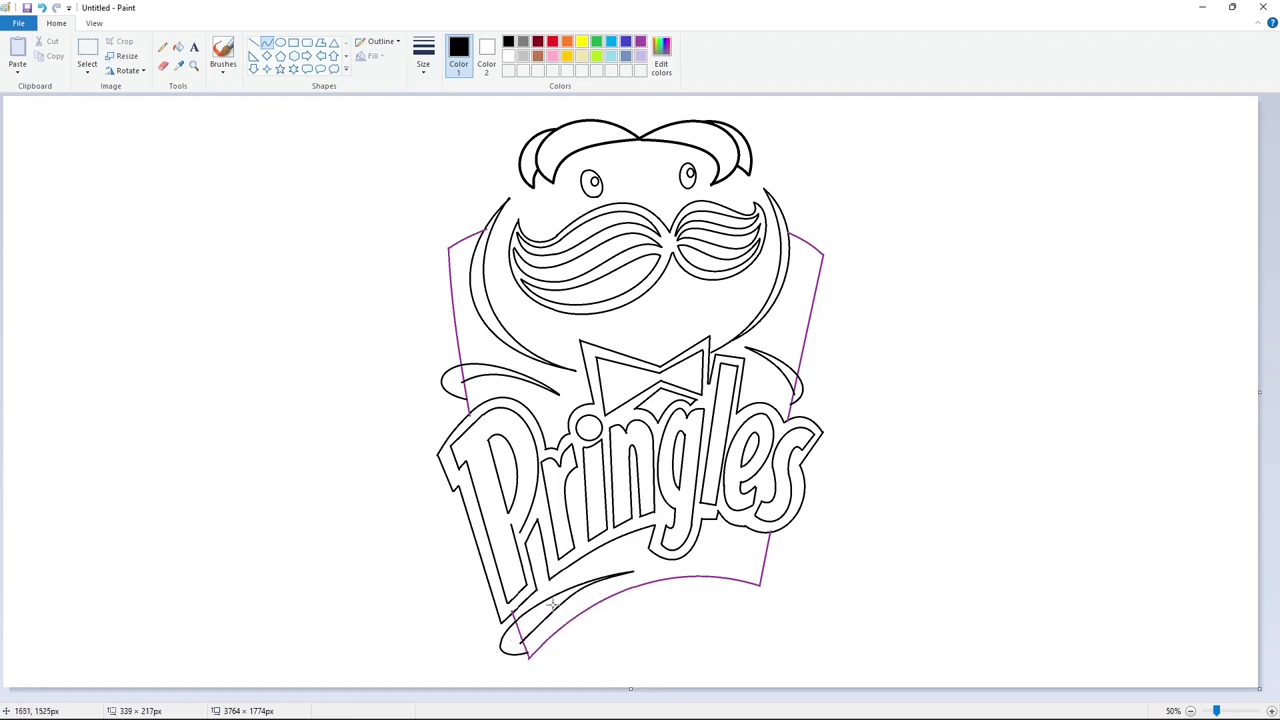
click(540, 607)
click(974, 609)
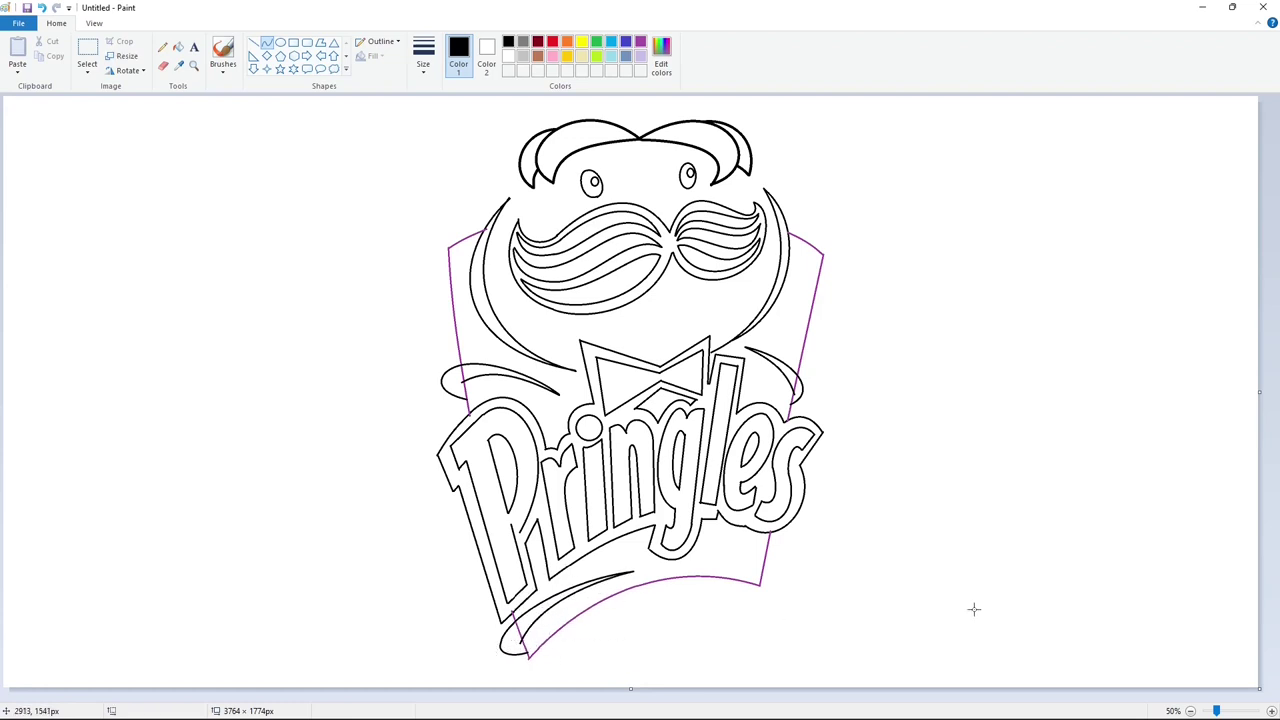
Fill the two upper swooshes and the lower swoosh with black
click(178, 47)
click(786, 372)
click(465, 377)
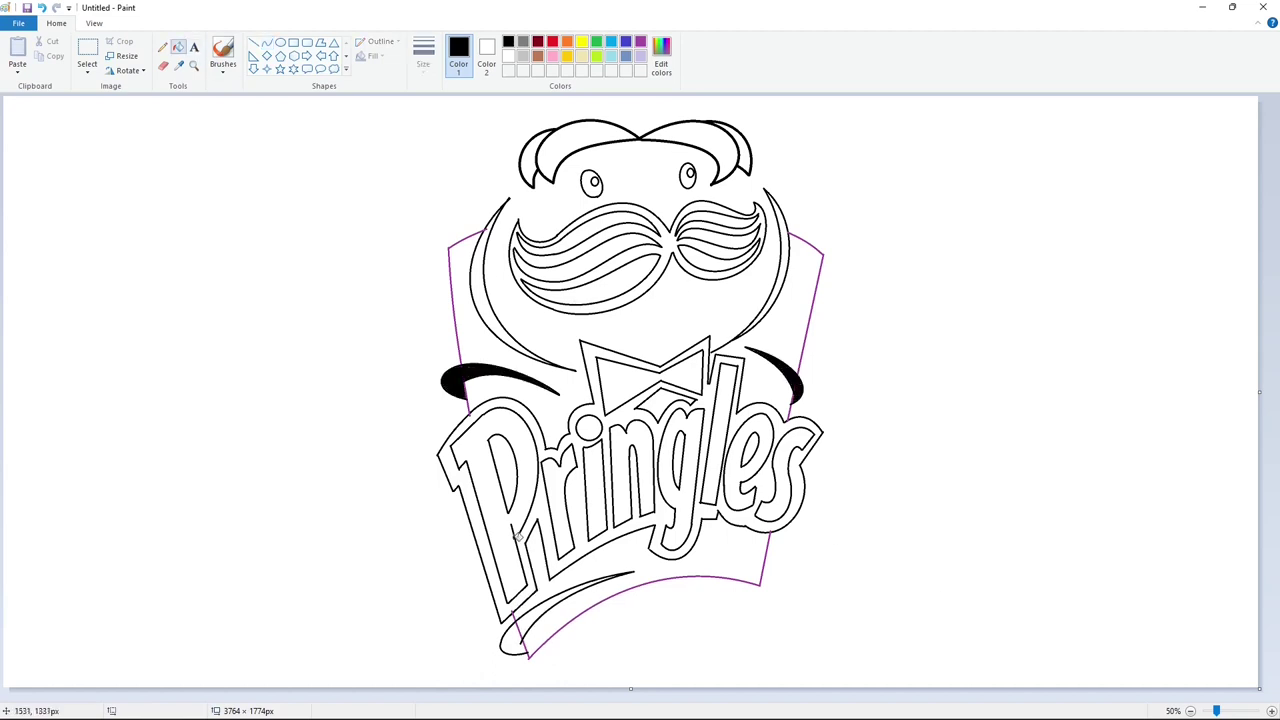
click(525, 628)
Fill the moustache outline, both eyes around their highlights and both cheek contours with black
click(643, 308)
click(591, 184)
click(688, 177)
click(480, 300)
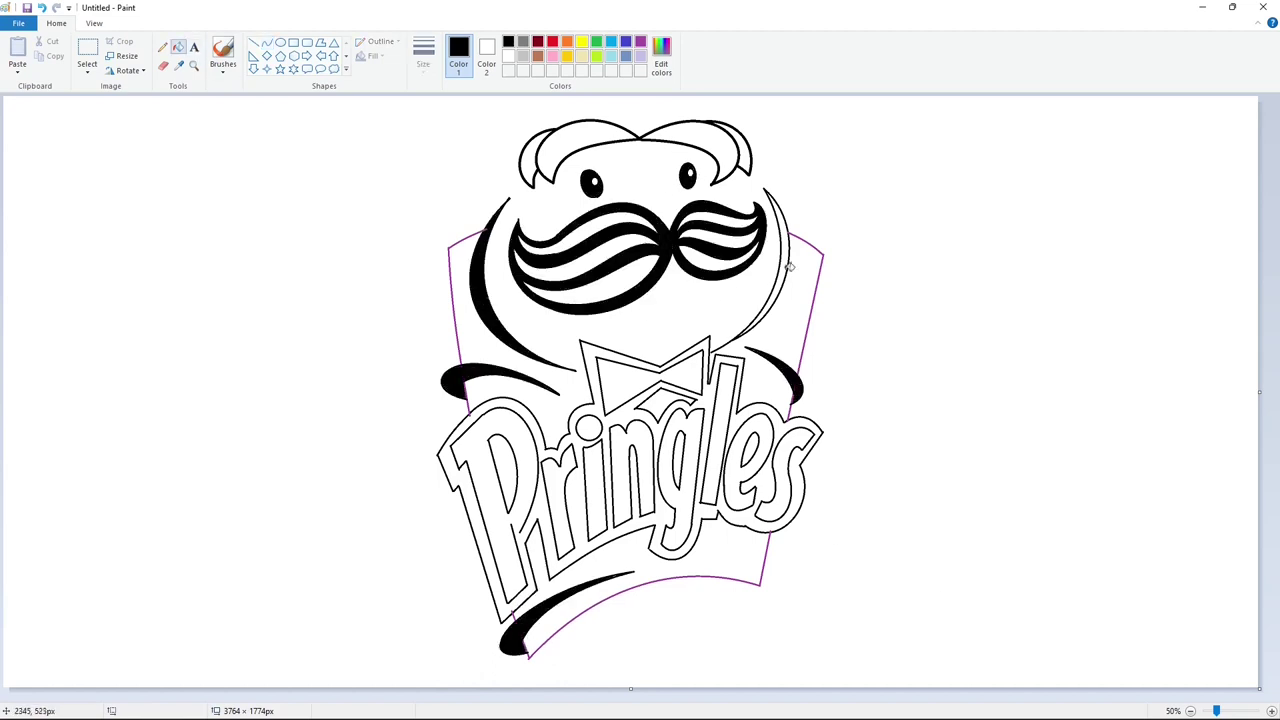
click(790, 266)
Close the gap in the P's outline with a short line and fill the border around the lettering and bow tie black
click(542, 444)
key(ctrl+z)
click(253, 43)
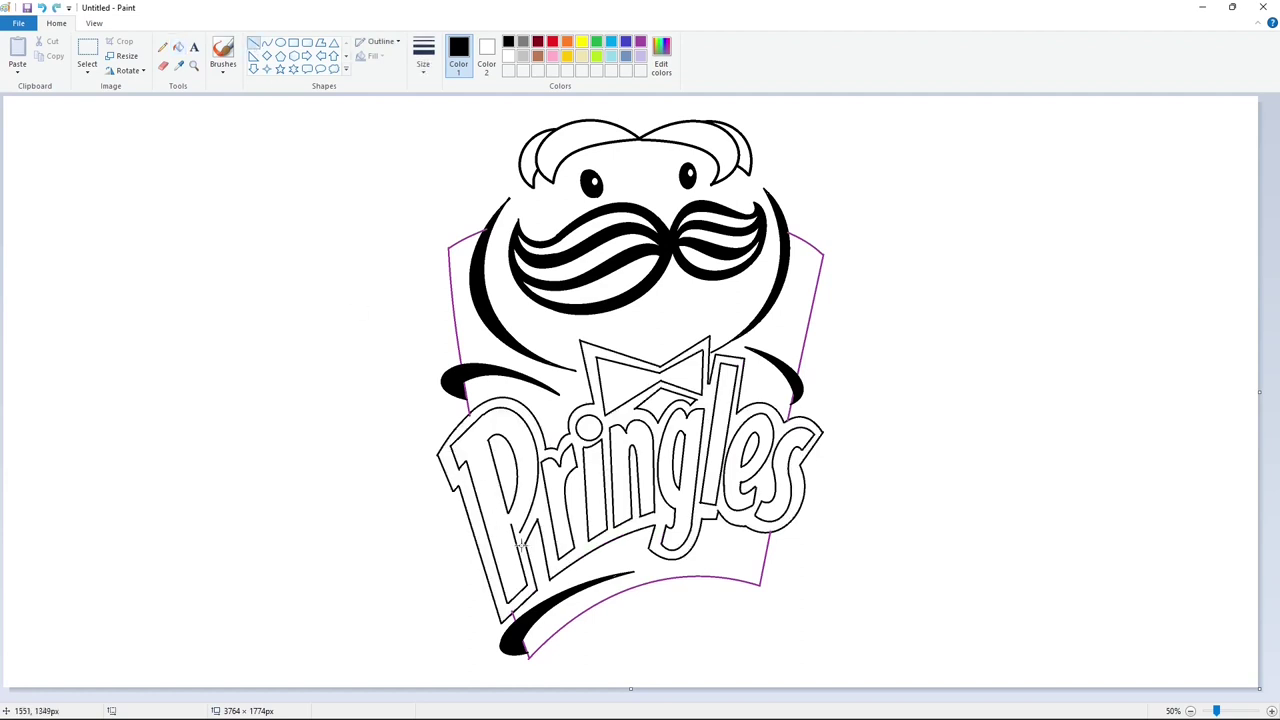
click(178, 47)
click(545, 442)
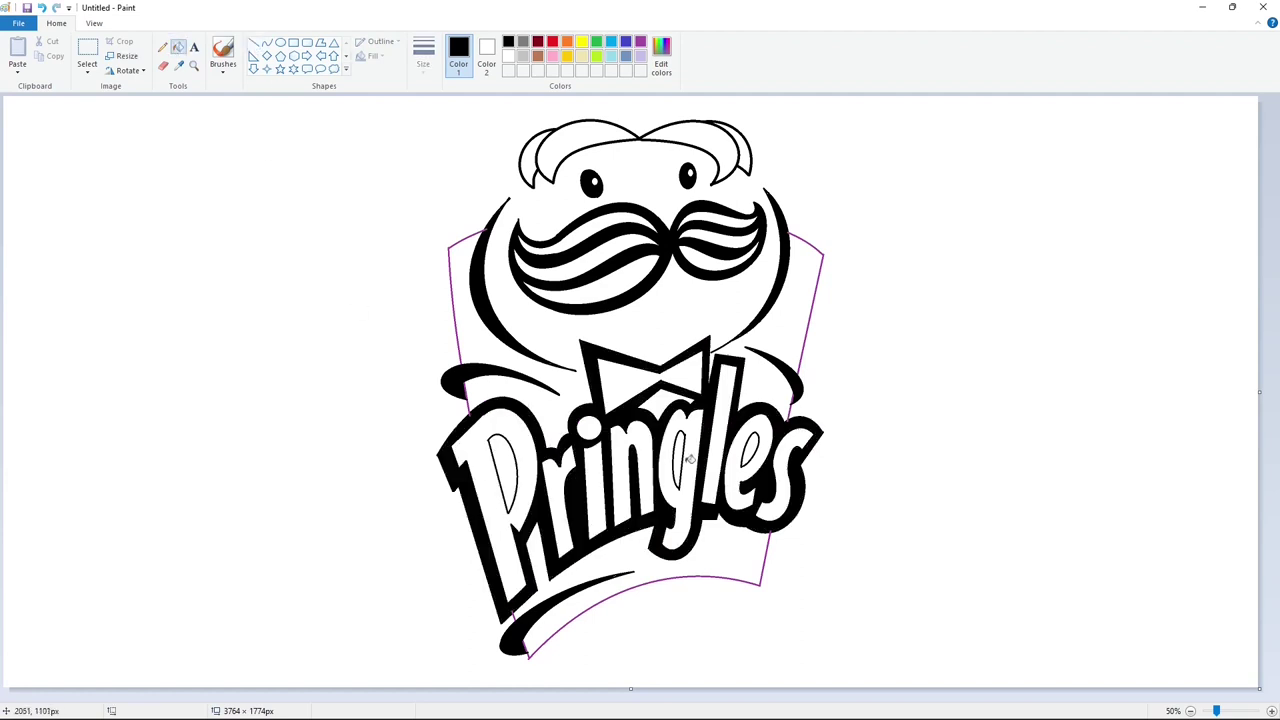
Fill the inner openings of the g, e and P with black
click(690, 459)
click(744, 455)
click(509, 455)
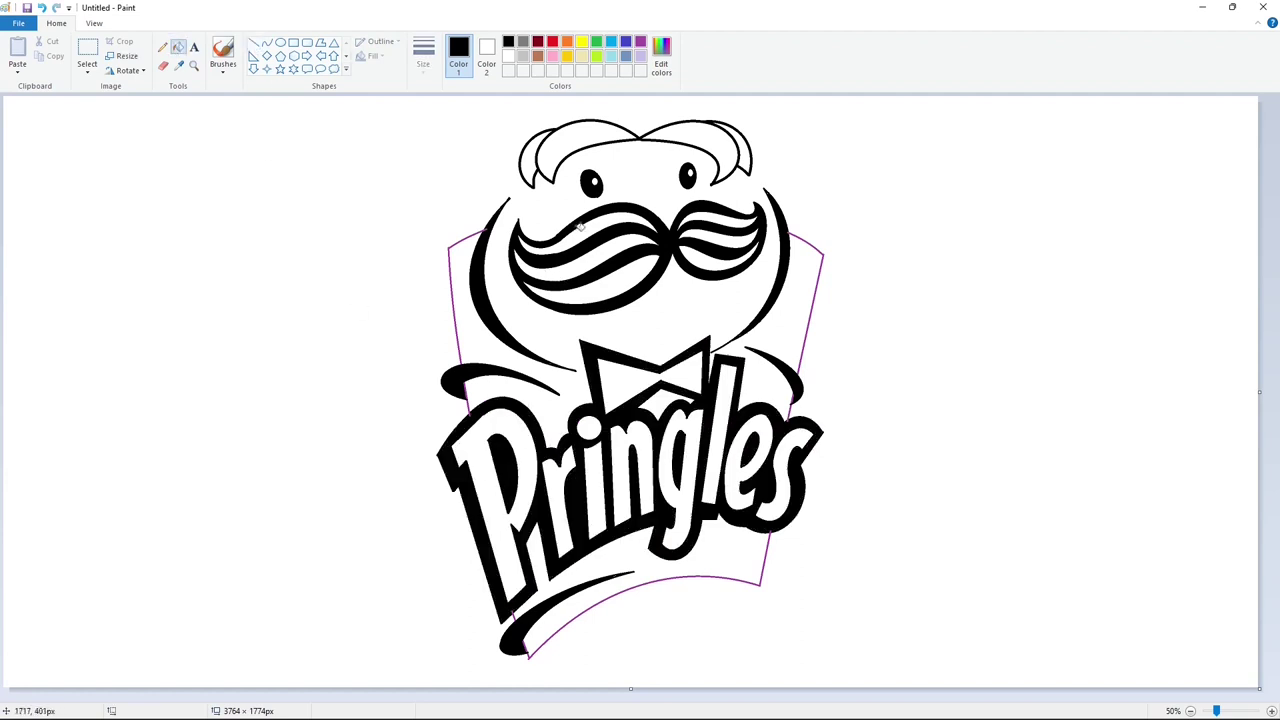
Close the gap between the left cheek contour and the bow tie with a purple line, and fill the left background purple
click(641, 41)
click(467, 321)
key(ctrl+z)
click(1272, 711)
scroll(640, 600, down, 5)
drag(562, 697, 825, 658)
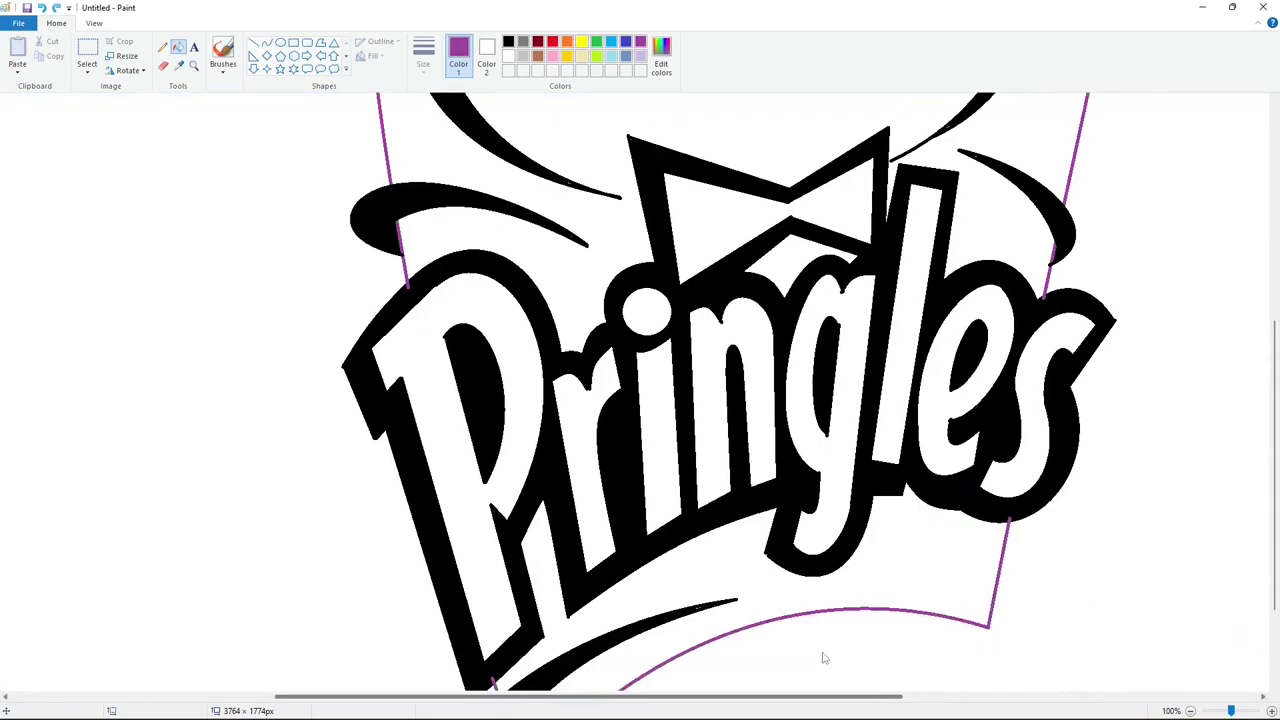
scroll(824, 658, up, 3)
click(254, 43)
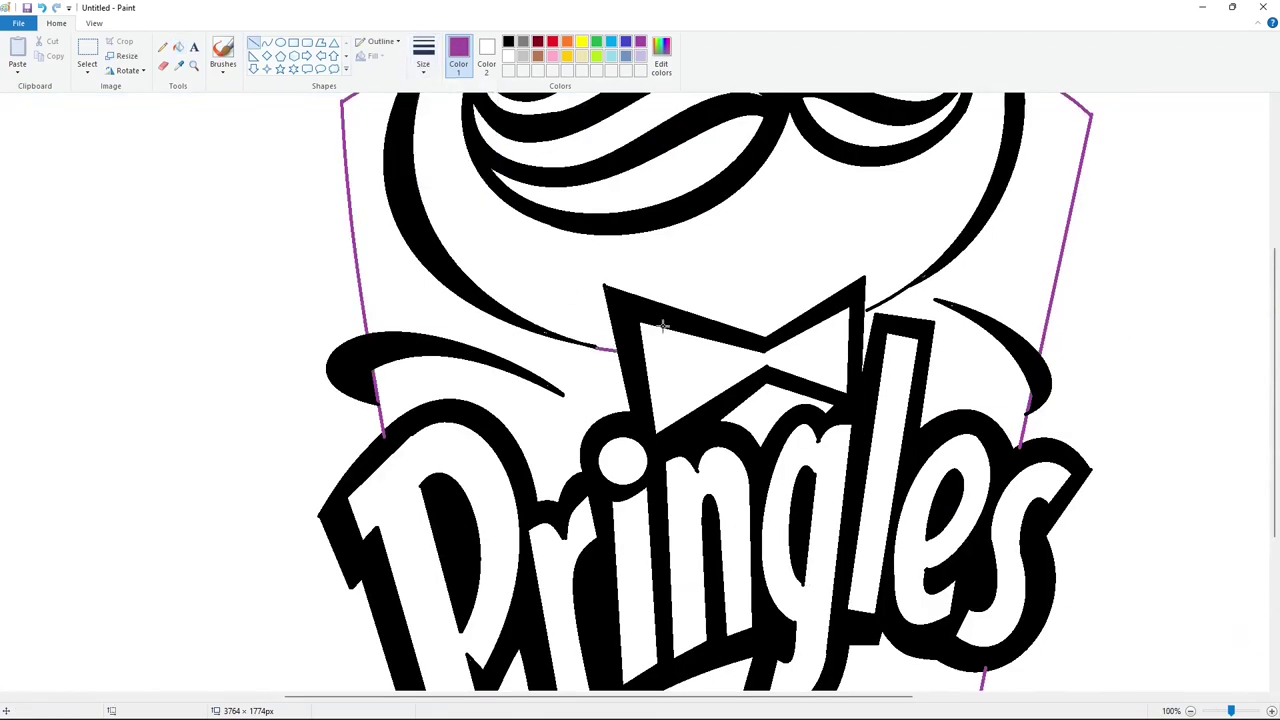
drag(598, 346, 620, 350)
click(178, 47)
click(397, 277)
Recolour the thin lower end of the right cheek contour indigo and fill the right background area purple
click(958, 368)
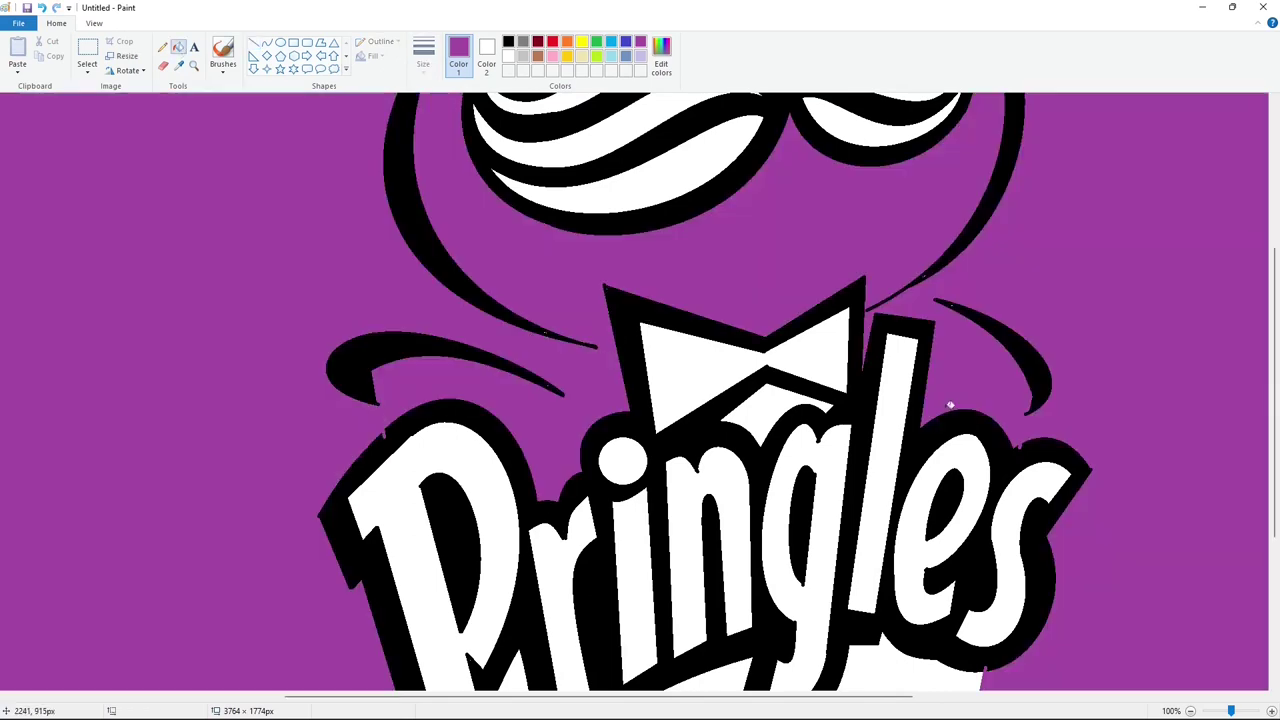
key(ctrl+z)
scroll(650, 203, up, 3)
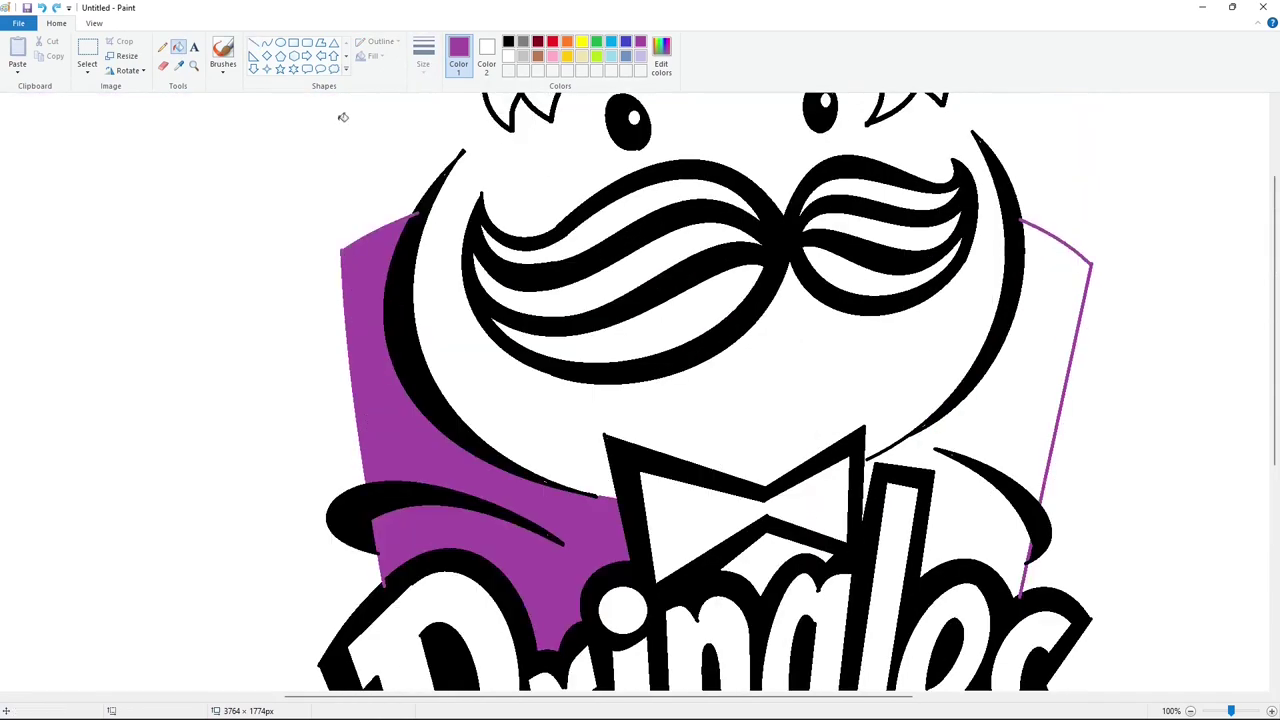
click(254, 43)
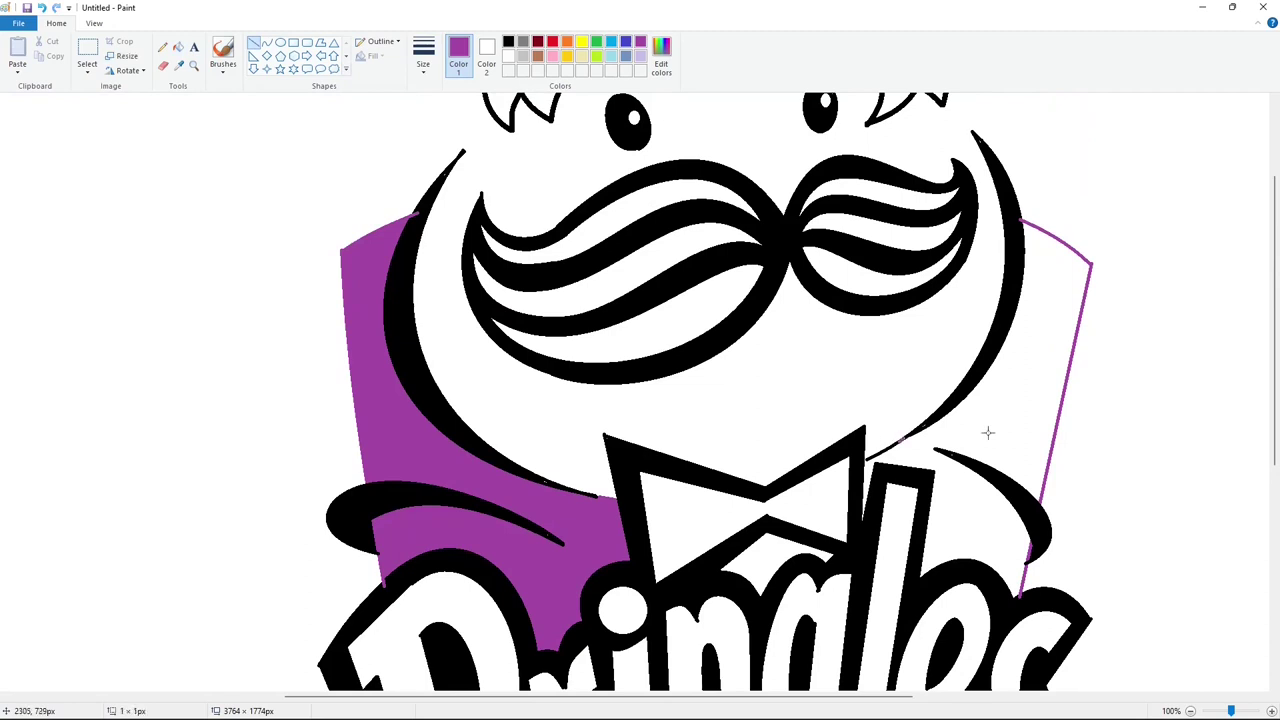
click(178, 47)
click(626, 41)
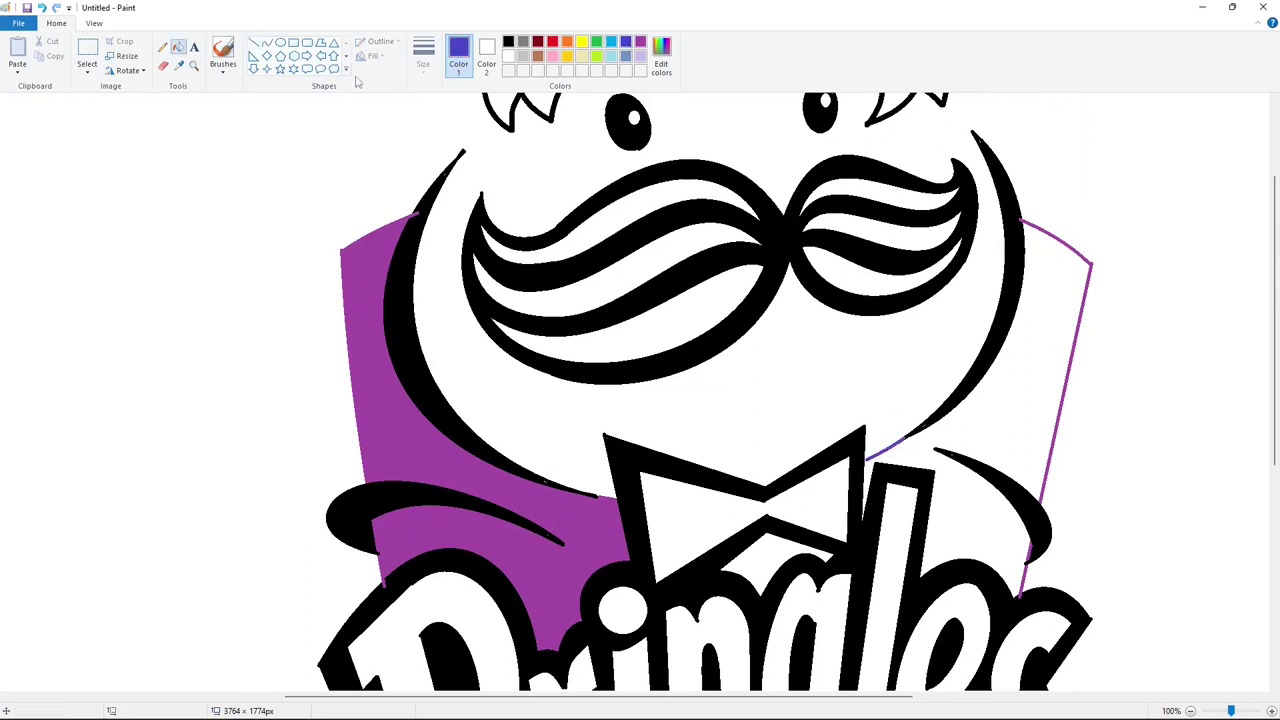
click(162, 47)
click(640, 41)
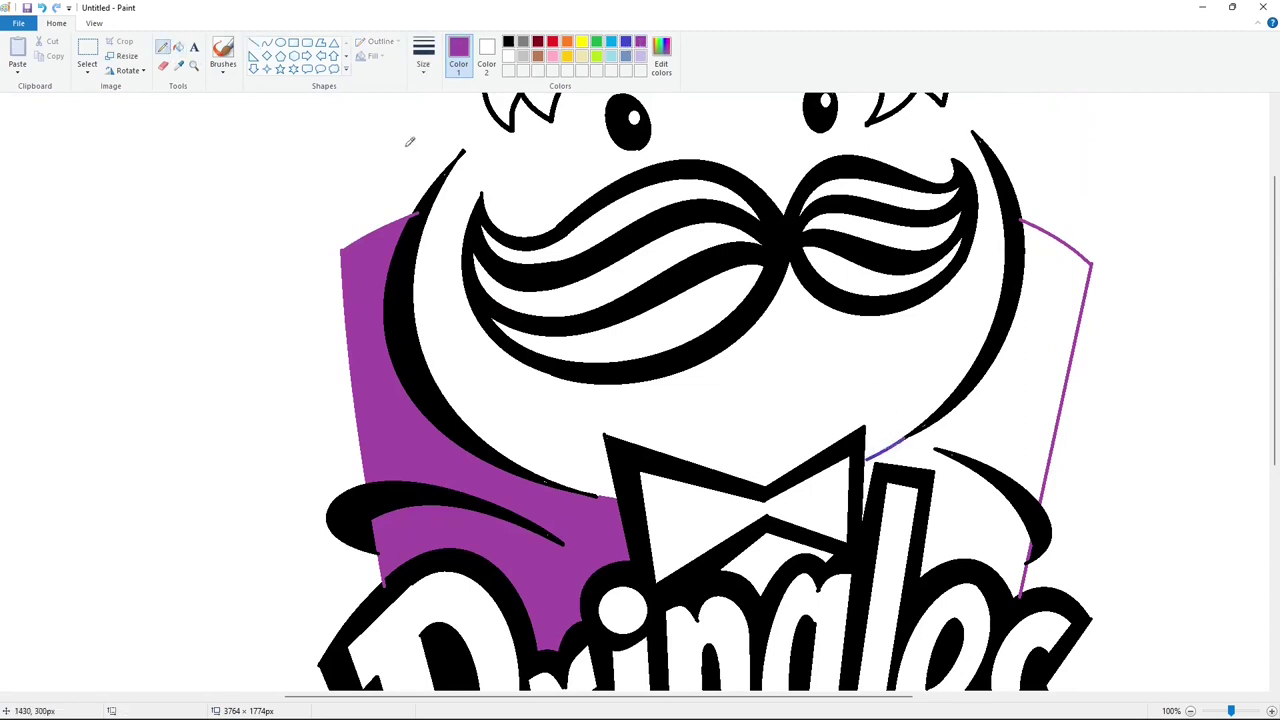
click(178, 47)
click(1014, 390)
Recolour the indigo segment between the right cheek contour and the bow tie purple, and touch up the left cheek contour in black
click(508, 56)
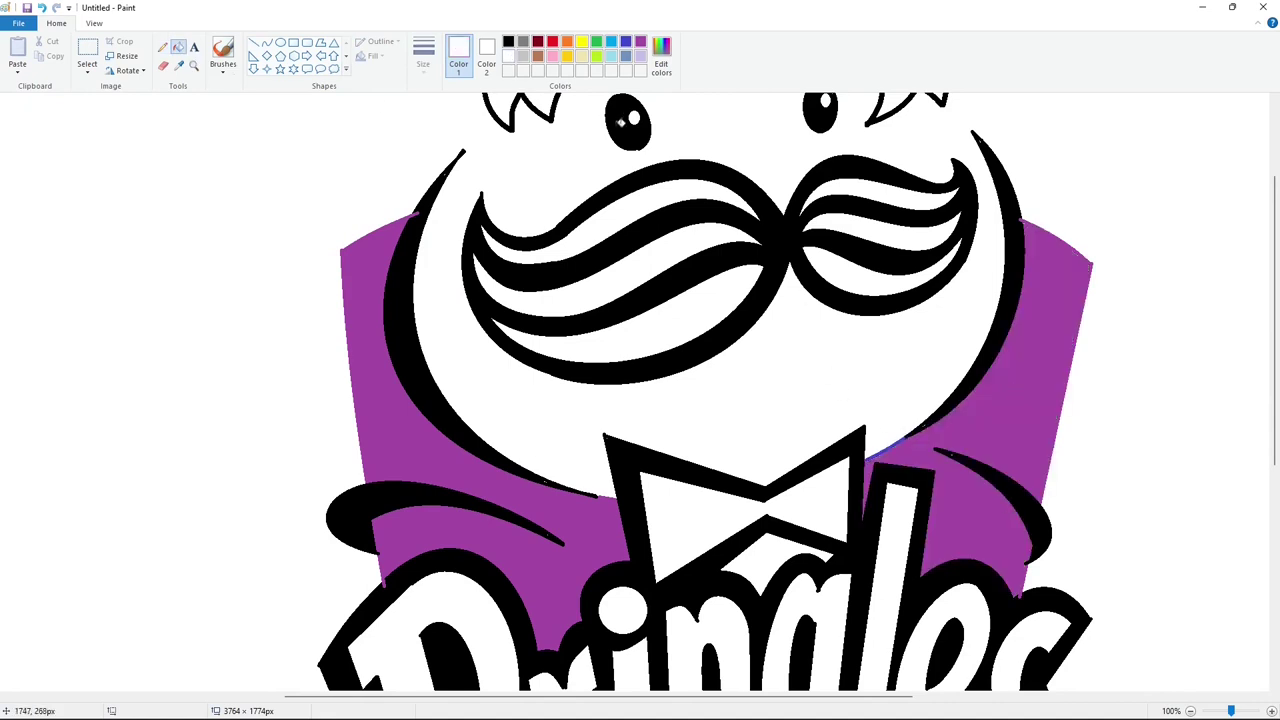
click(640, 41)
click(254, 44)
click(508, 41)
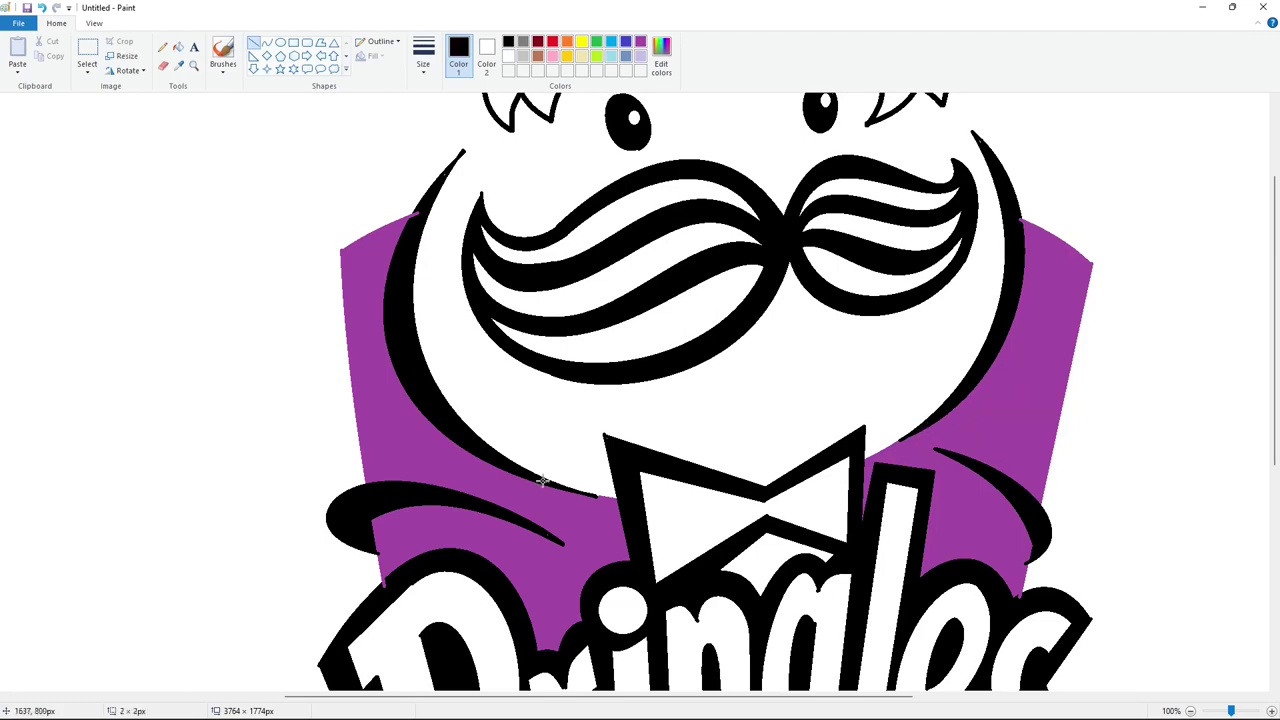
Fill the background area below the lettering purple
scroll(650, 537, down, 5)
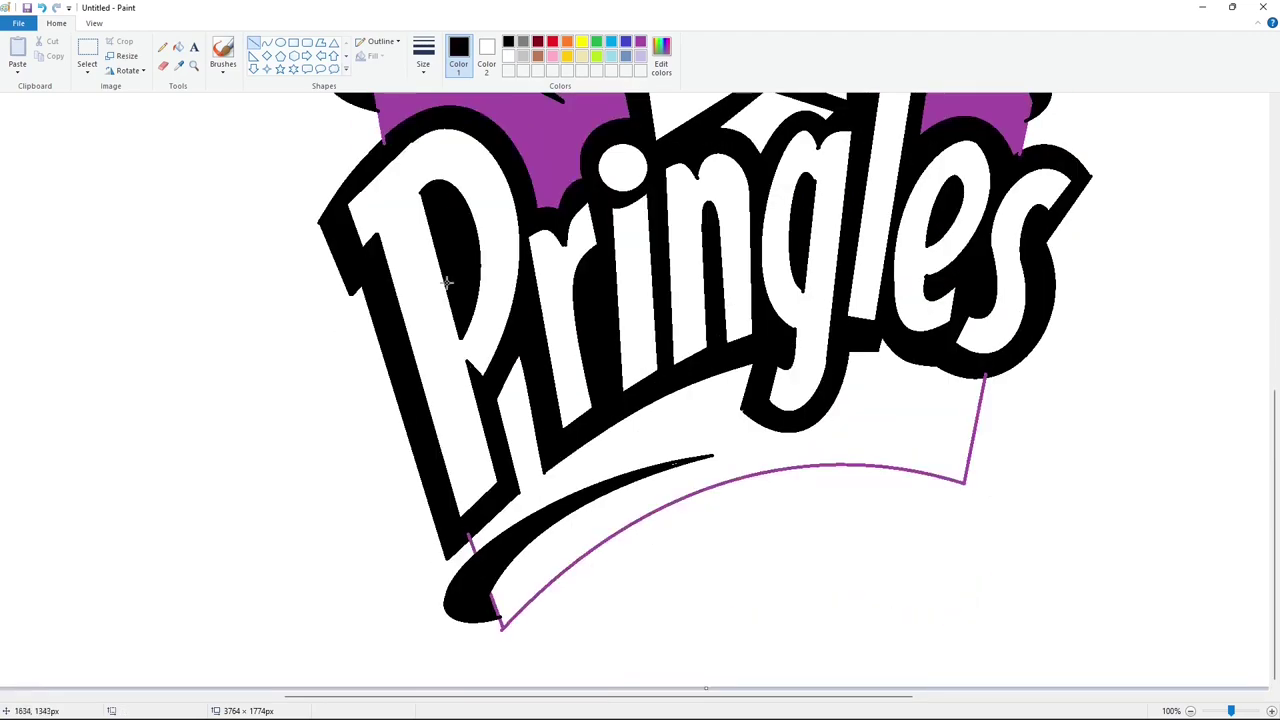
click(178, 47)
click(723, 406)
key(ctrl+z)
click(641, 42)
click(635, 400)
Fill the small white gap between the bow tie and the lettering purple
click(254, 44)
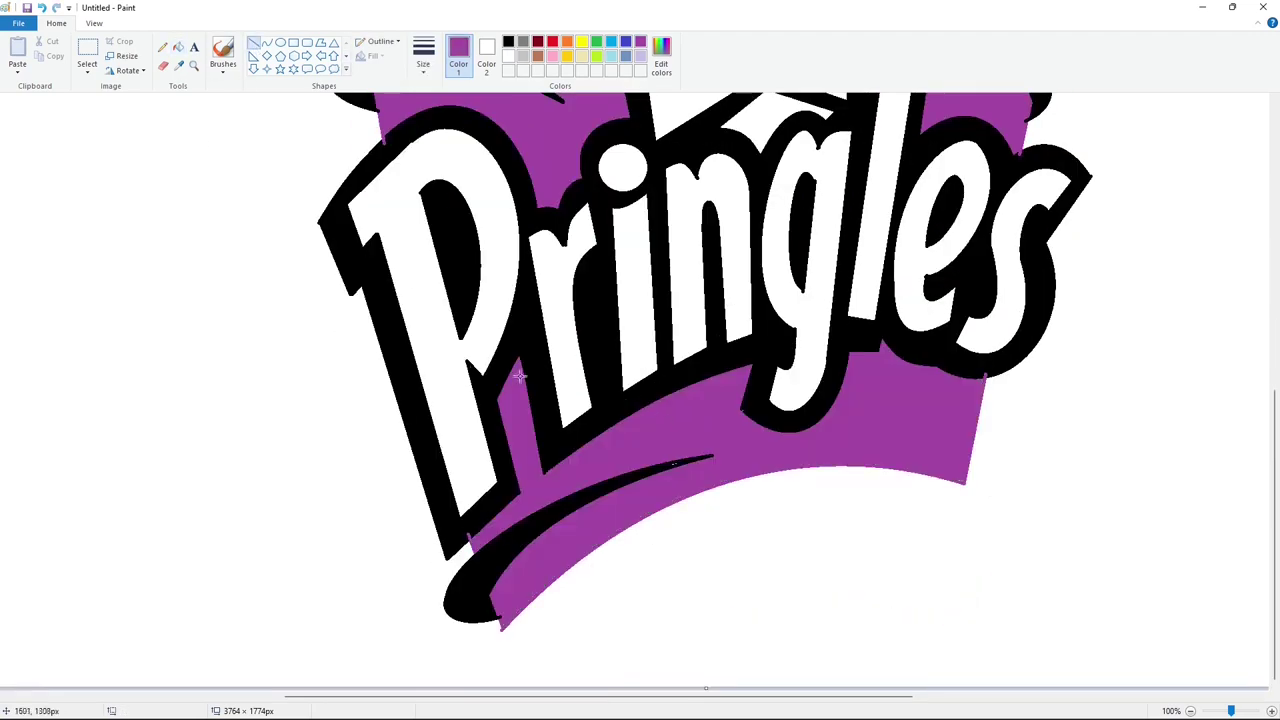
click(508, 41)
click(423, 60)
scroll(640, 380, up, 5)
click(641, 42)
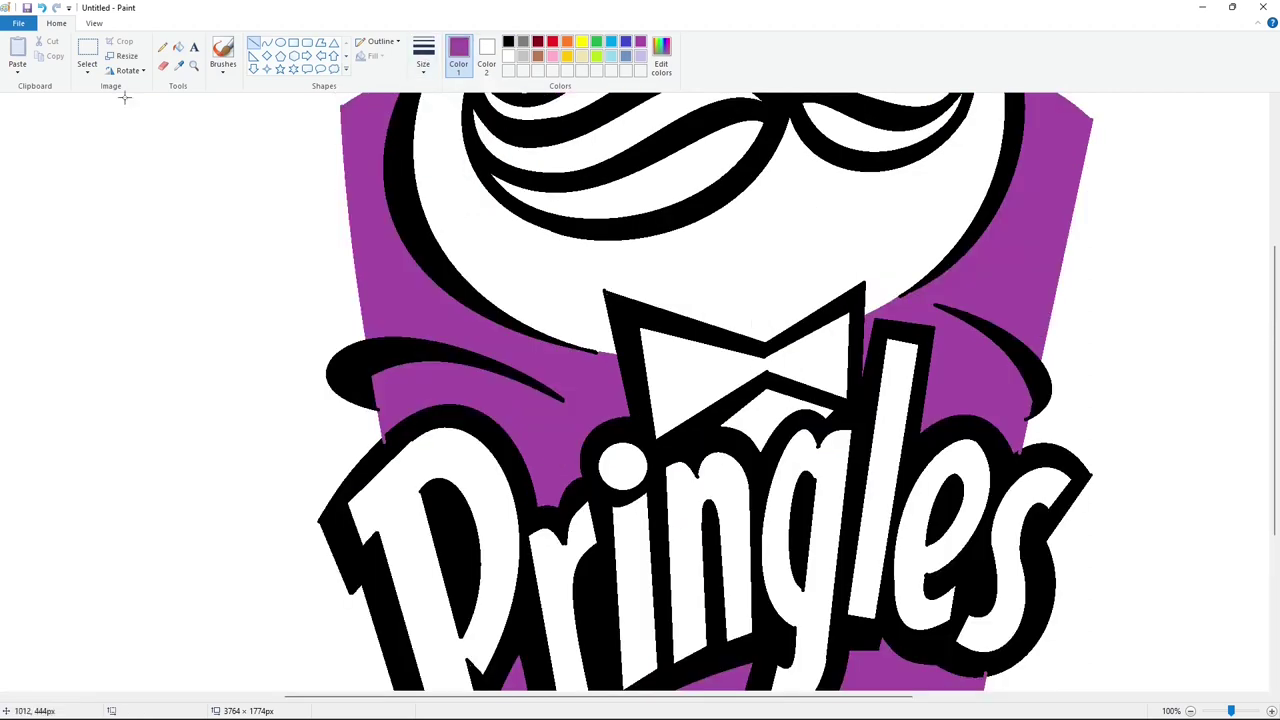
click(178, 47)
click(762, 415)
Cover the purple line ends overlapping the P's black border with short black lines at its foot and upper left edge
scroll(757, 443, down, 5)
click(254, 44)
click(508, 41)
click(423, 60)
drag(460, 540, 474, 534)
click(484, 511)
scroll(426, 432, up, 4)
drag(378, 444, 390, 434)
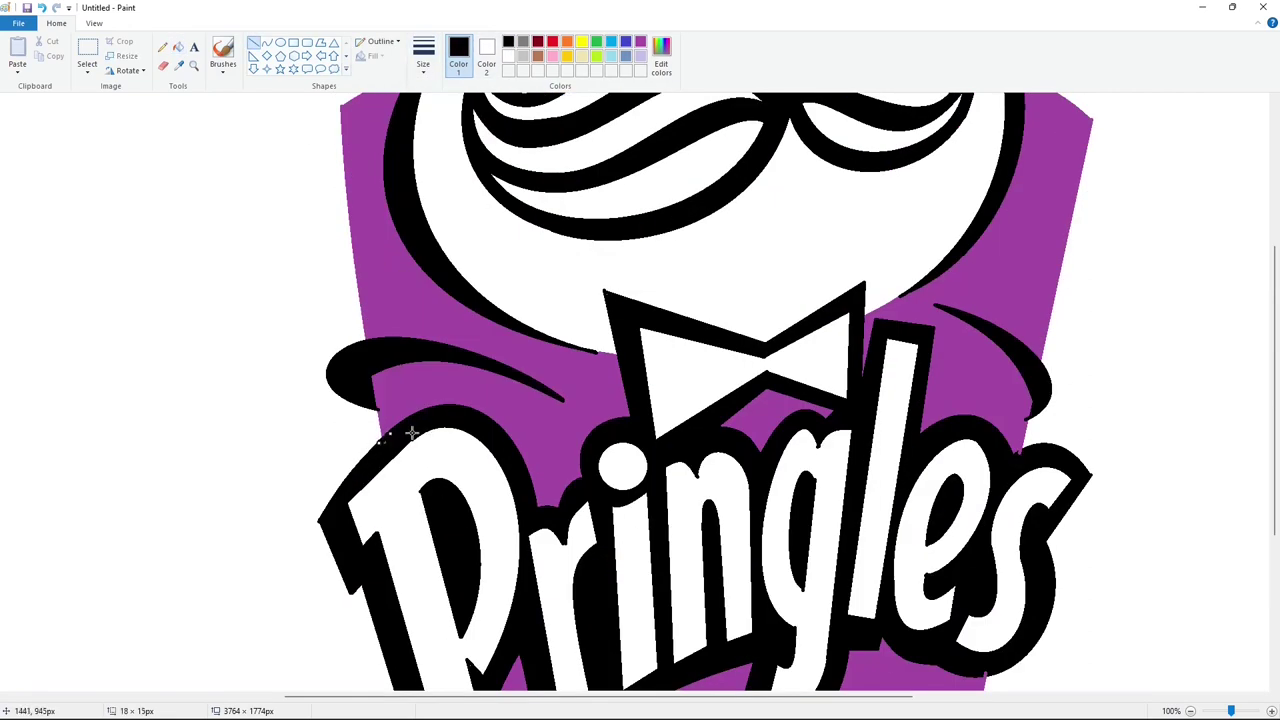
Cover the purple line ends overlapping the black border around the s with short black lines above and below the letter
scroll(523, 523, down, 5)
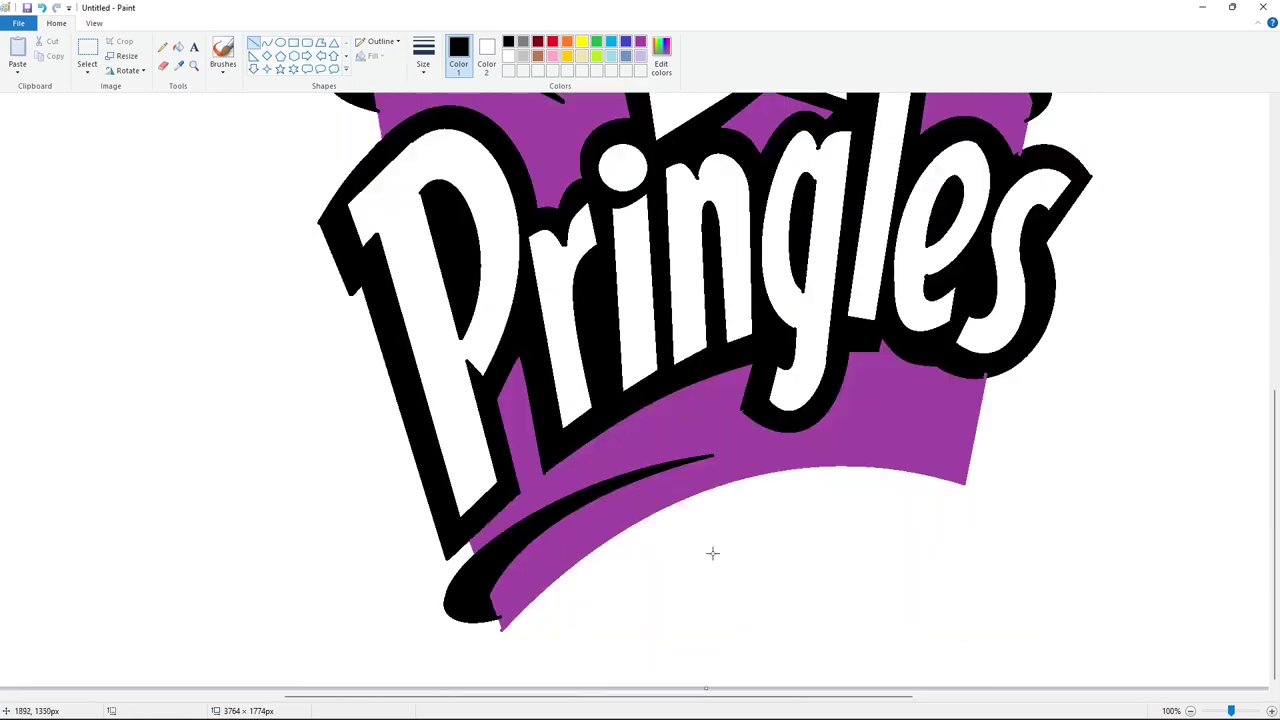
scroll(713, 552, up, 5)
scroll(713, 552, down, 3)
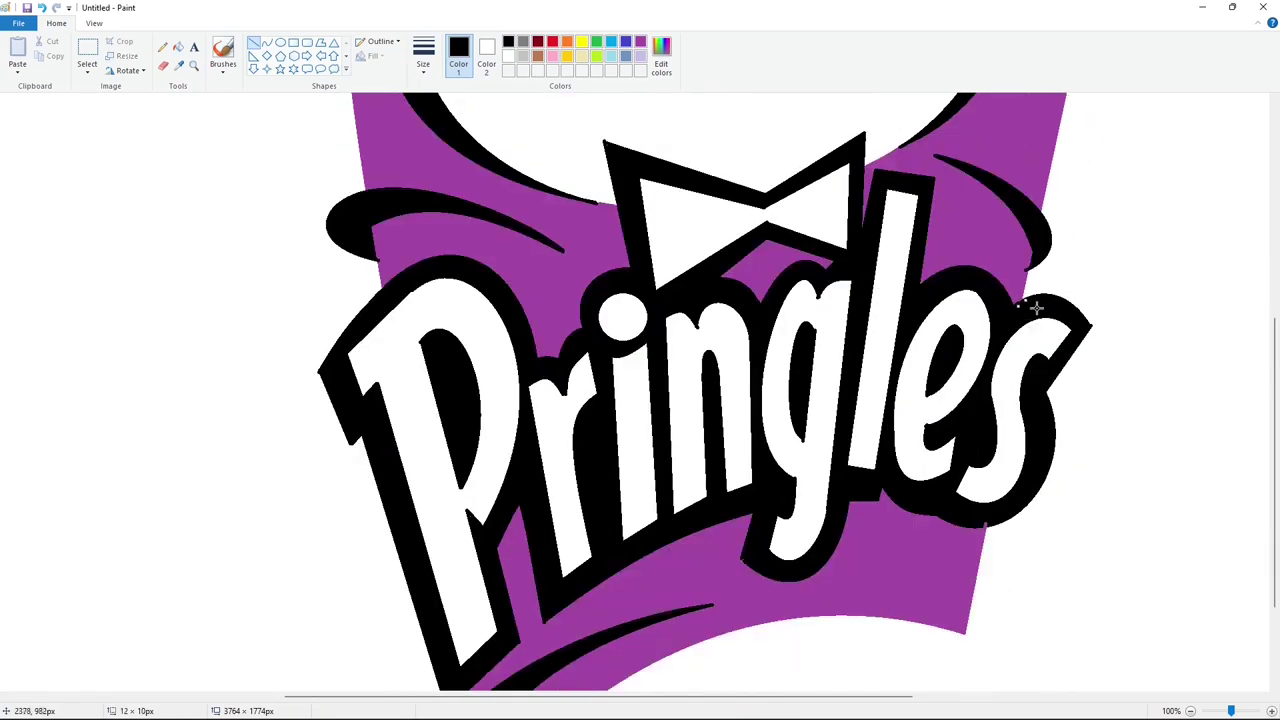
scroll(1045, 304, down, 3)
click(1041, 381)
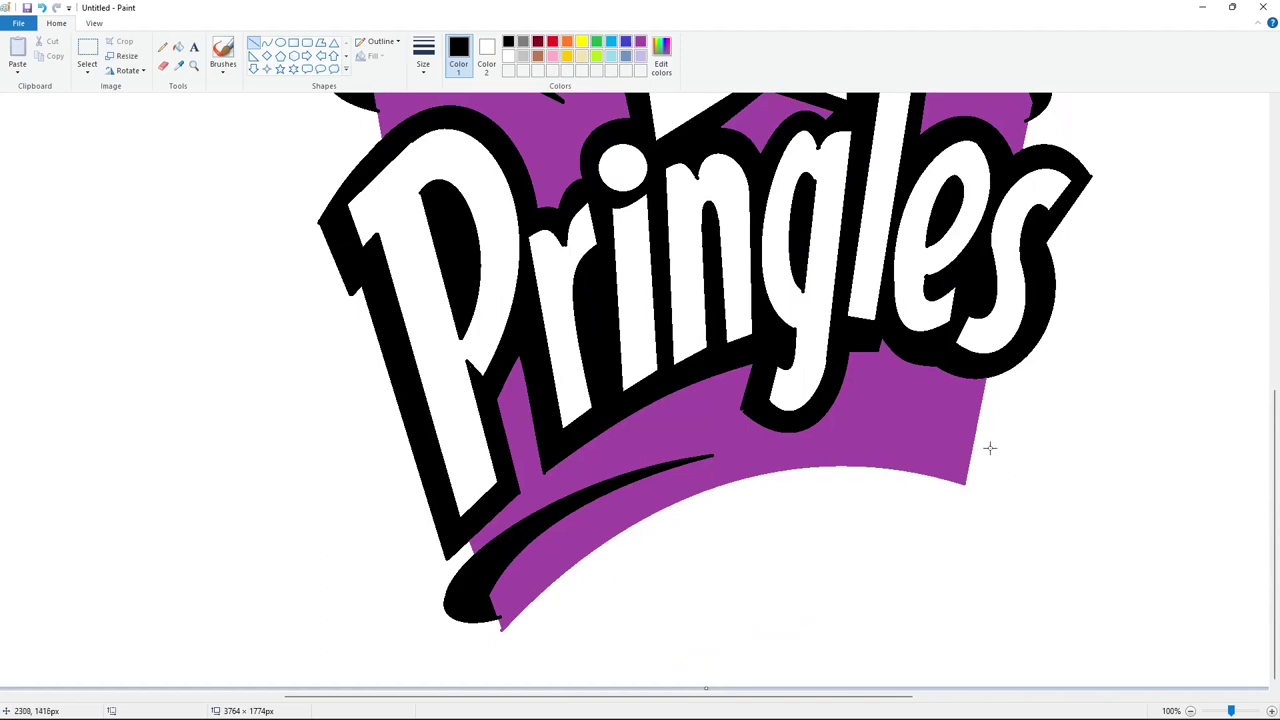
Cover the purple line ends on the outer edges of both cheek contours with short black lines
scroll(668, 491, up, 9)
click(1046, 171)
drag(1017, 214, 1021, 230)
key(ctrl+z)
click(1076, 222)
drag(418, 215, 411, 226)
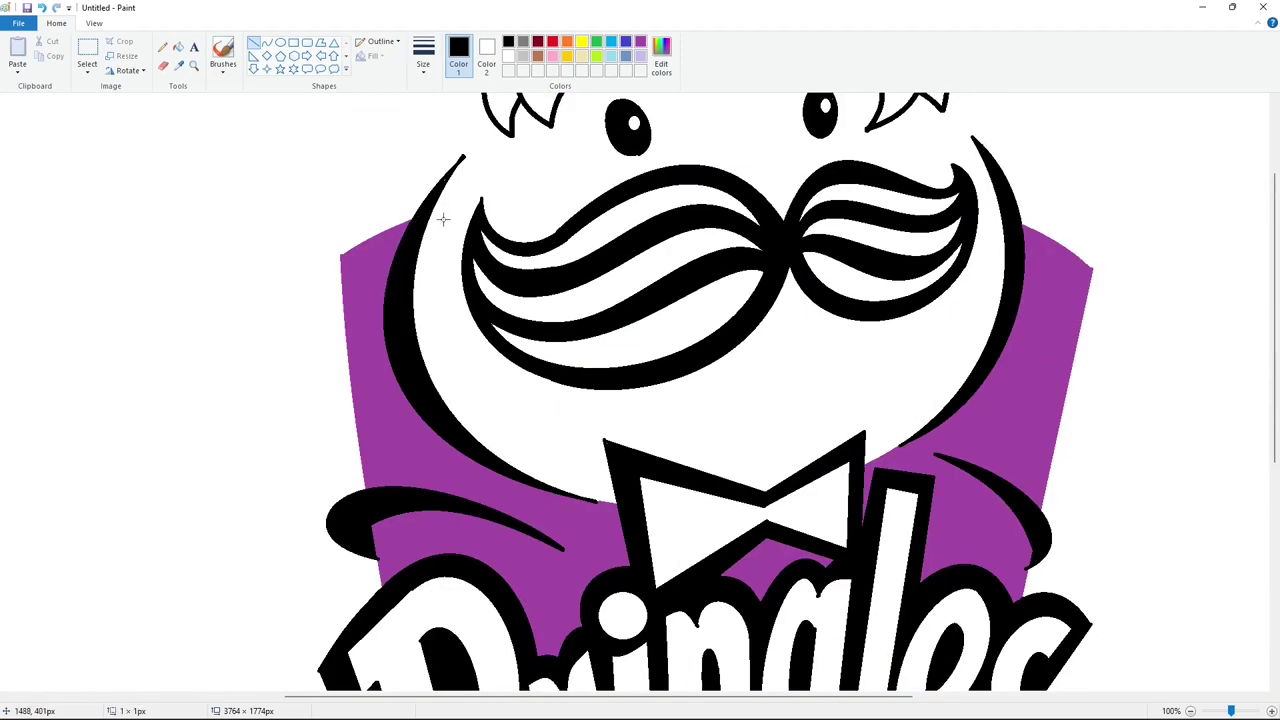
Trim the upper tip of the left cheek contour with a short white line
scroll(591, 383, up, 3)
click(508, 57)
drag(445, 309, 502, 279)
Touch up the background's lower left corner beside the bottom swoosh with a purple line of about 8 × 13 px
click(640, 42)
scroll(486, 614, down, 12)
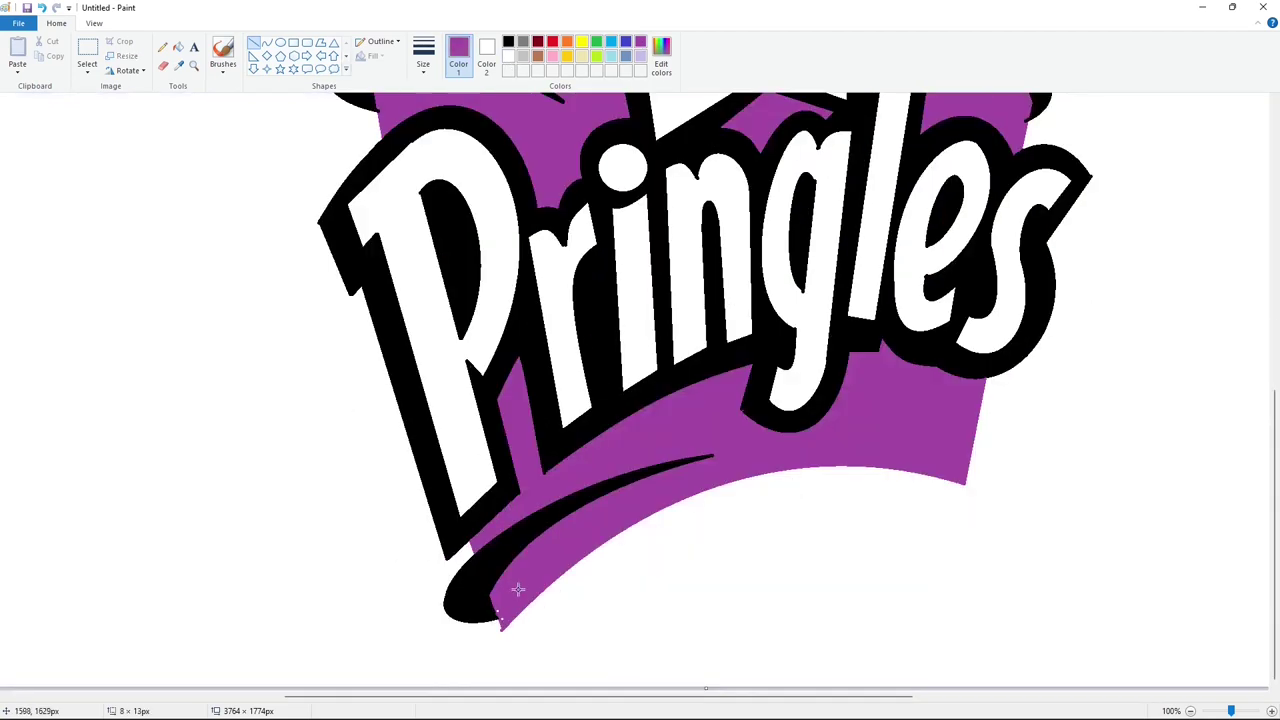
scroll(1015, 618, up, 3)
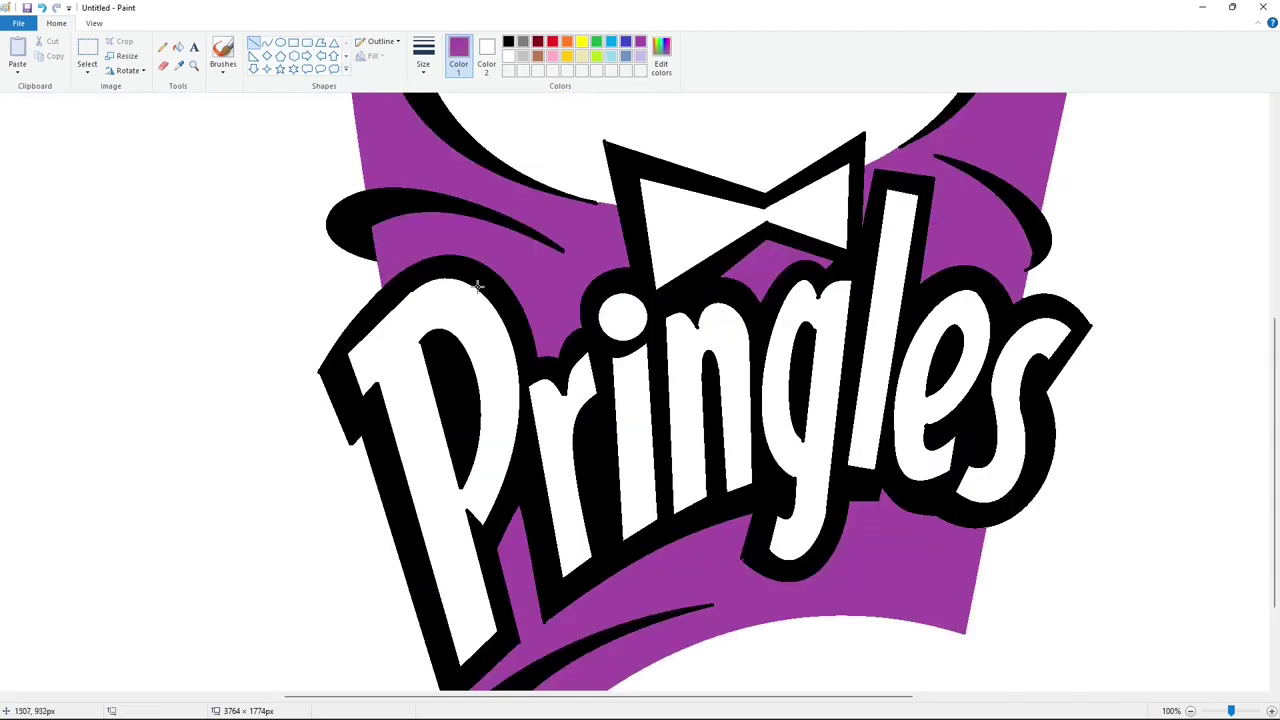
scroll(1020, 426, up, 6)
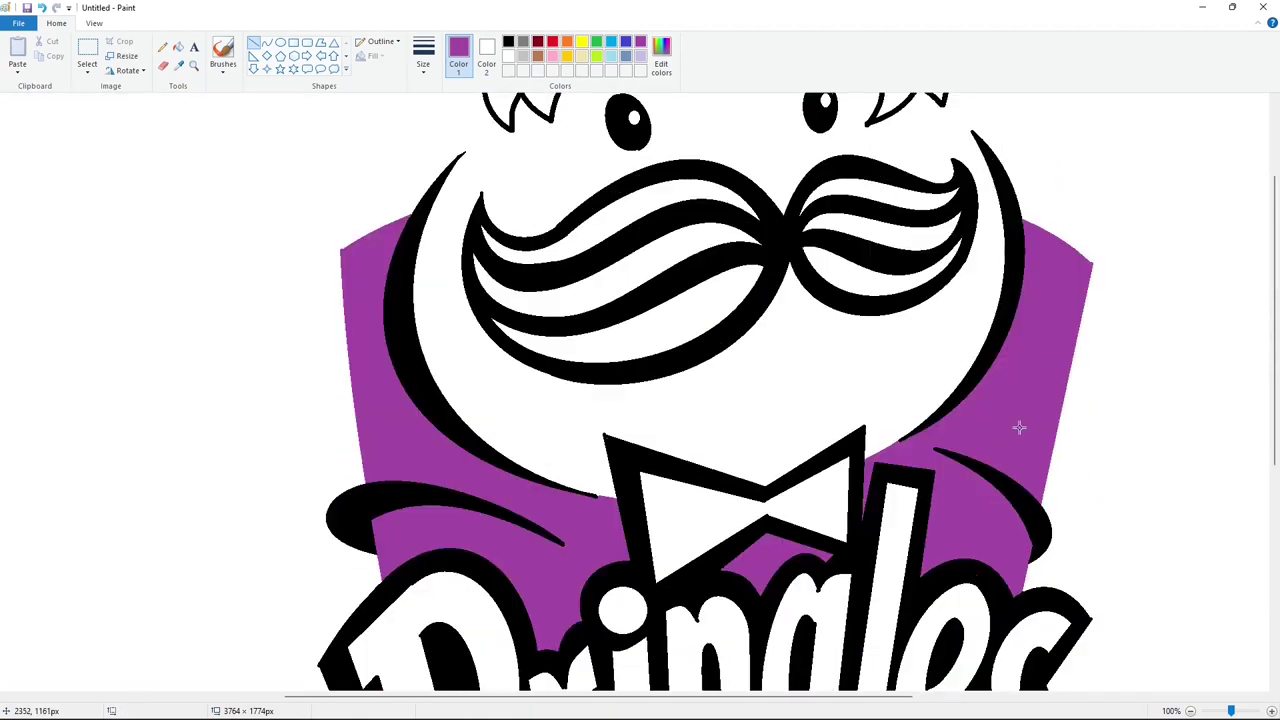
Touch up the edges of the g, n, r and i letters with short white lines
click(508, 56)
scroll(750, 510, down, 9)
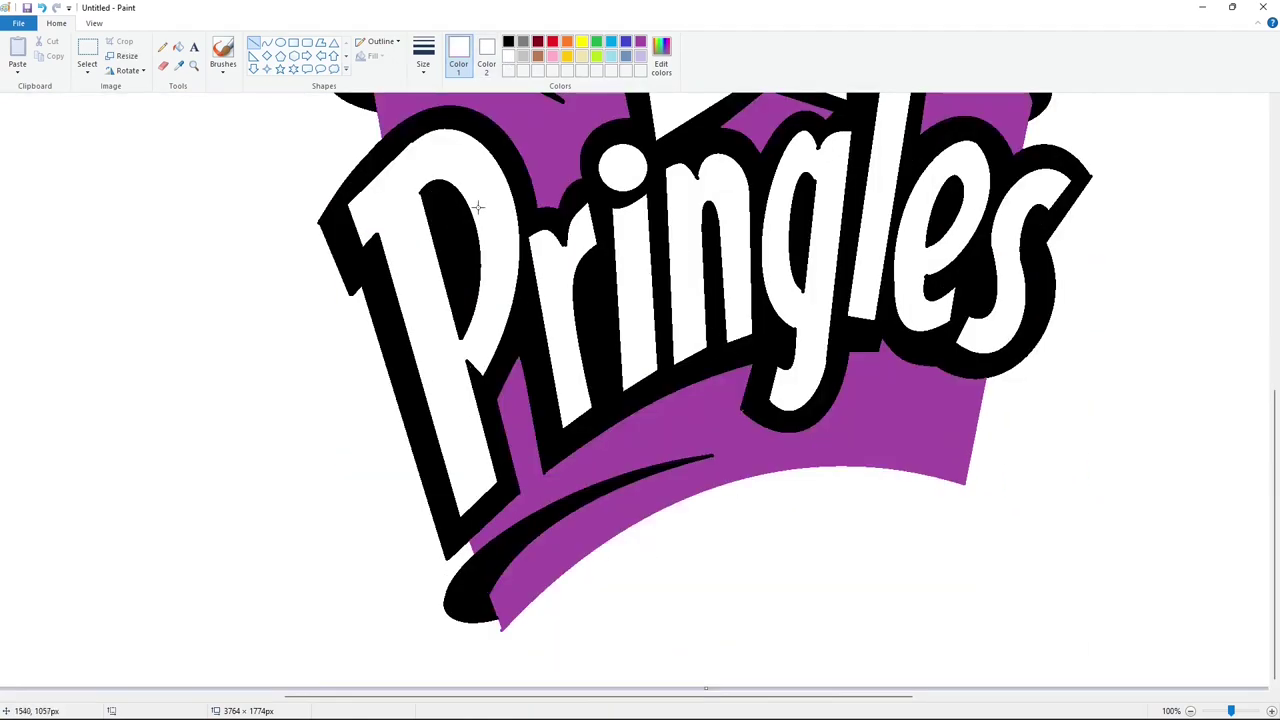
drag(820, 155, 820, 156)
drag(690, 175, 695, 186)
drag(557, 241, 616, 249)
click(603, 240)
click(626, 249)
Outline a shading shape with black lines inside the left half of the bow tie and fill it black
scroll(1050, 630, up, 3)
click(508, 41)
click(423, 56)
click(450, 122)
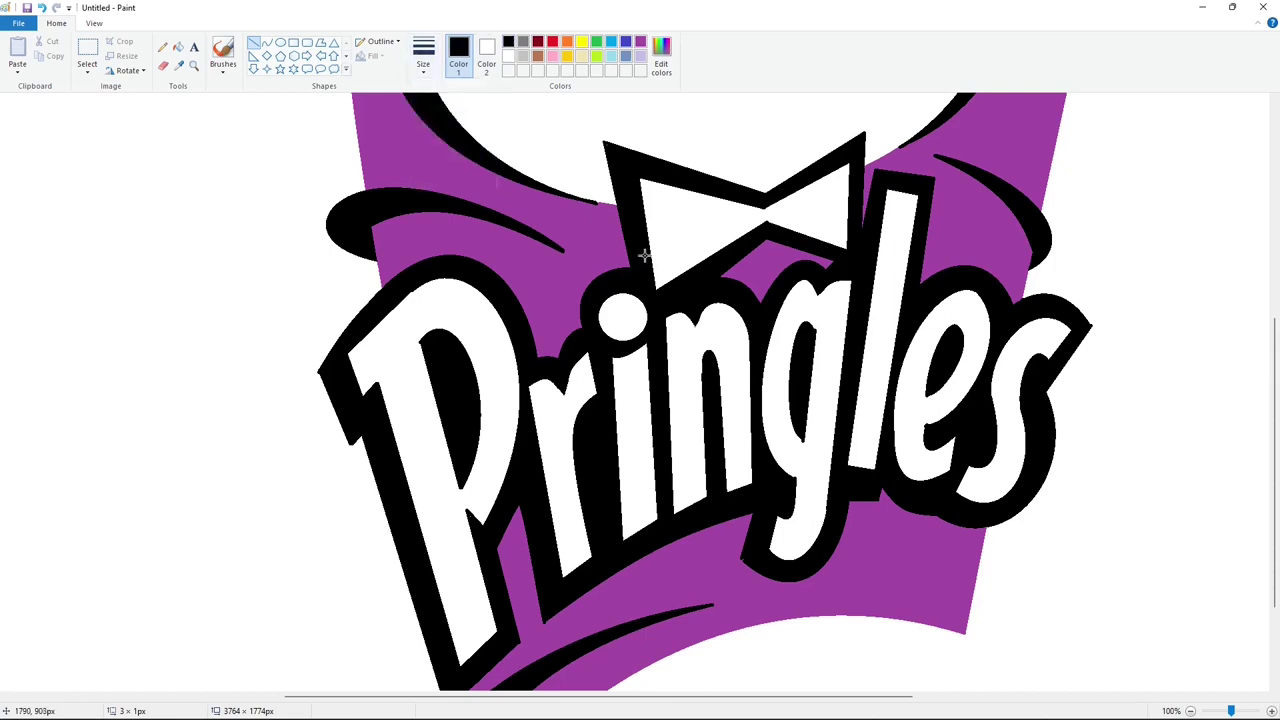
mouse_move(647, 190)
mouse_down()
mouse_move(659, 277)
mouse_move(727, 239)
mouse_move(659, 221)
mouse_move(668, 252)
mouse_move(727, 239)
mouse_up()
click(771, 254)
click(782, 230)
click(179, 48)
click(673, 260)
click(1190, 711)
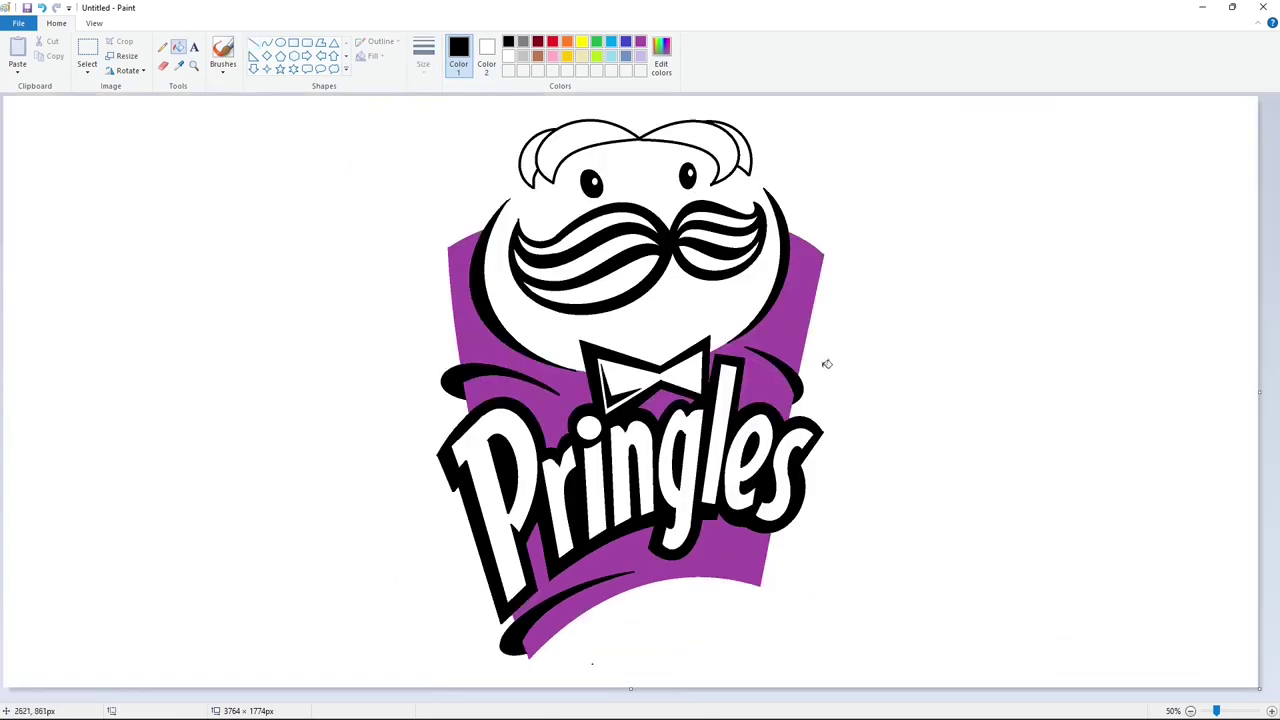
Fill the four hair sections above the eyes with brown
click(537, 56)
click(585, 135)
click(702, 136)
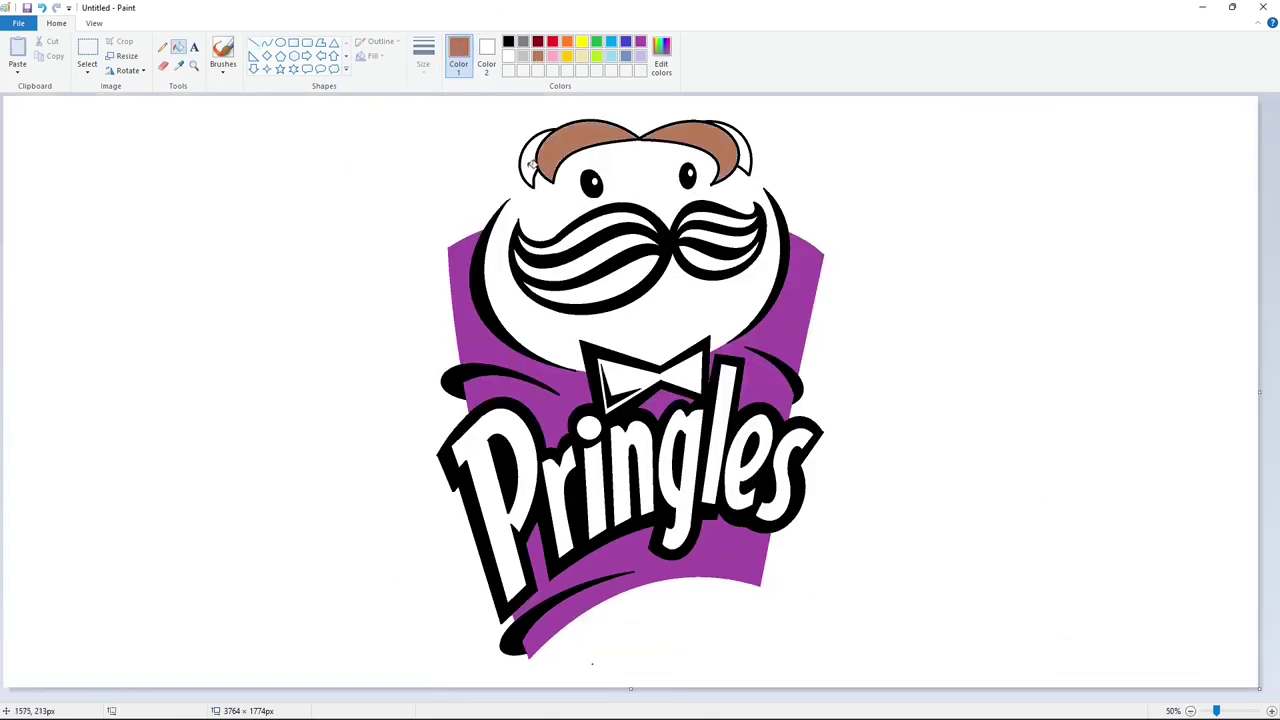
click(530, 165)
click(744, 150)
Fill the white stripes in both halves of the moustache with brown
click(626, 247)
click(618, 275)
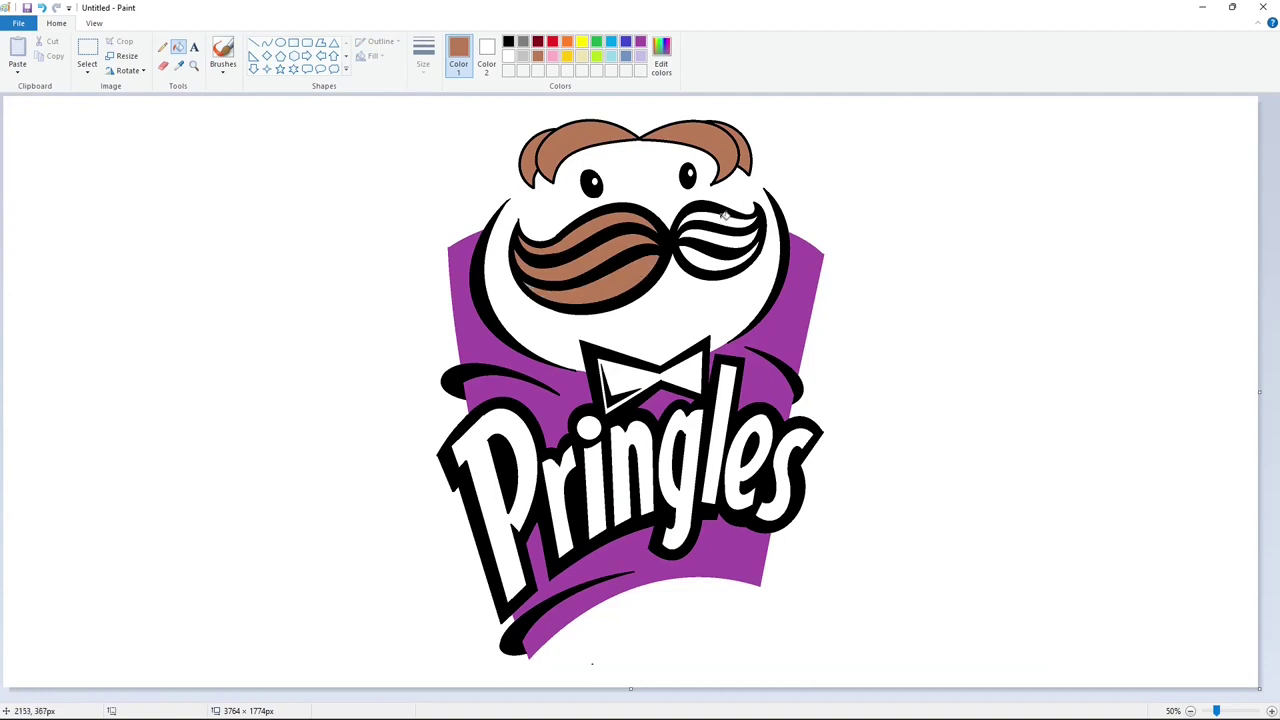
click(724, 218)
click(724, 238)
click(720, 260)
Fill all the letters of the Pringles lettering, including the dot of the i, with yellow
click(582, 42)
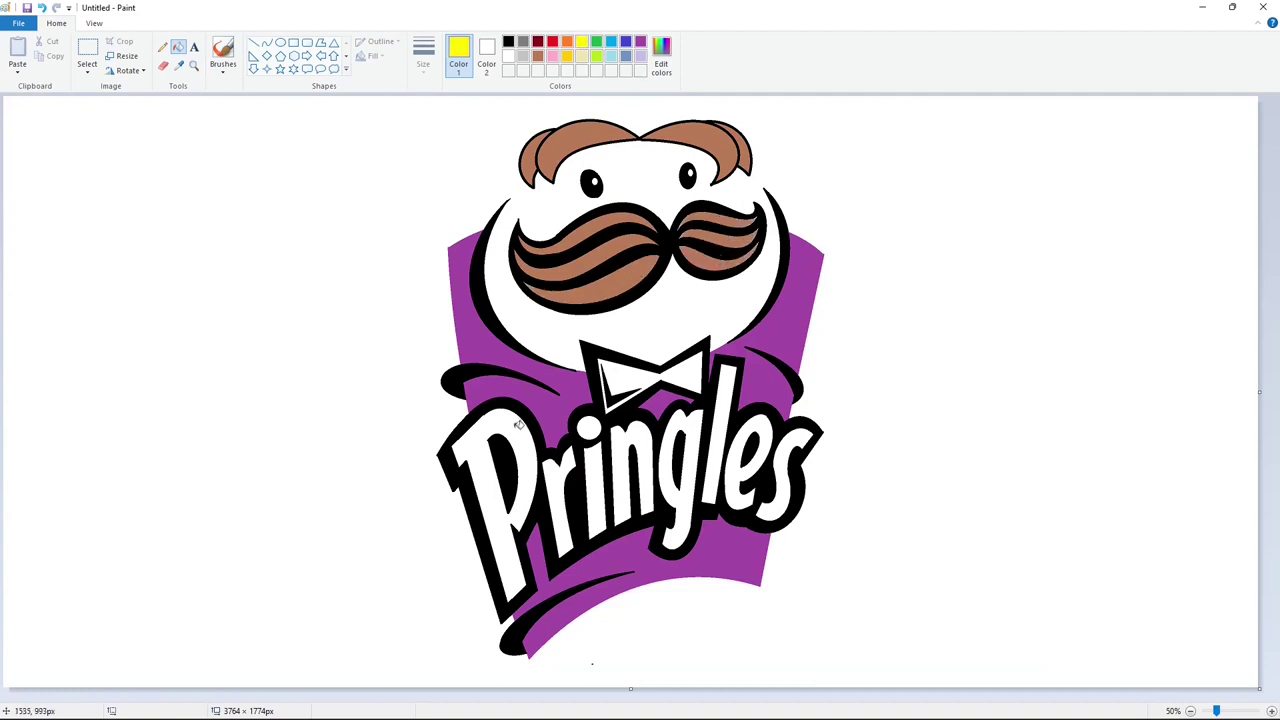
click(520, 425)
click(560, 510)
click(595, 490)
click(588, 428)
click(621, 451)
click(681, 476)
click(713, 468)
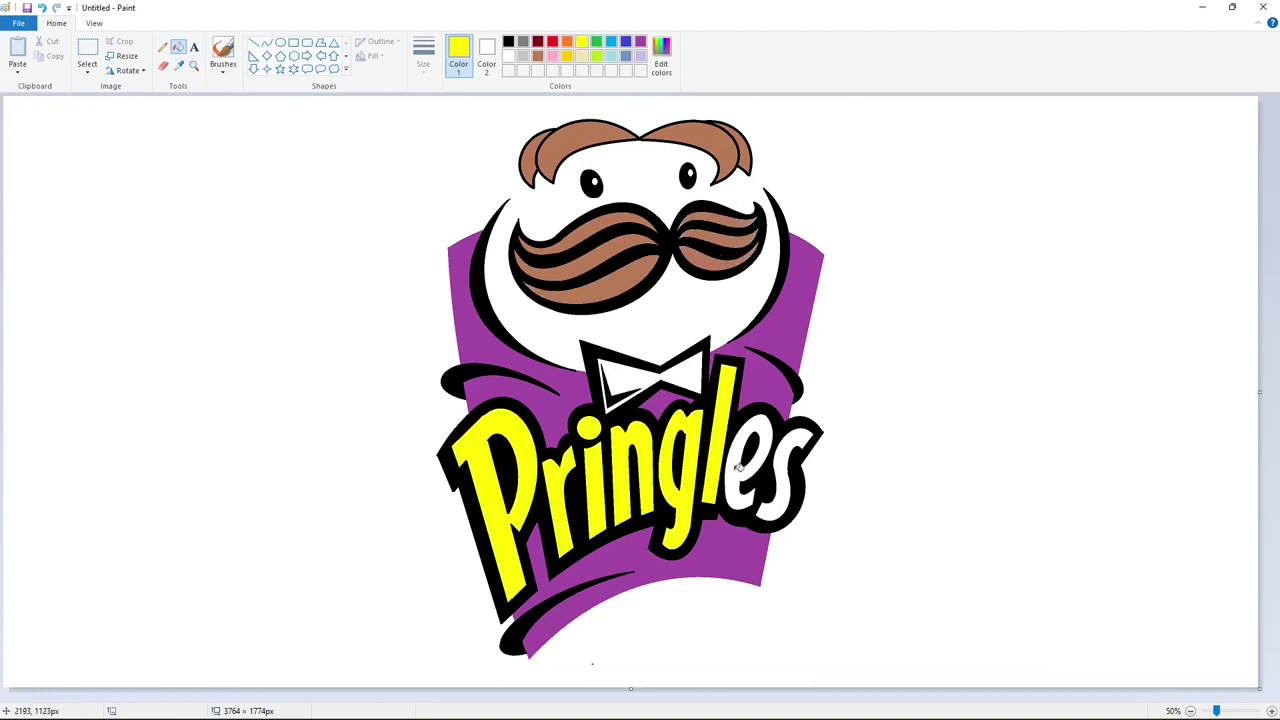
click(739, 468)
click(784, 474)
Mix a darker shade of red as a custom colour and fill the bow tie with it
click(553, 42)
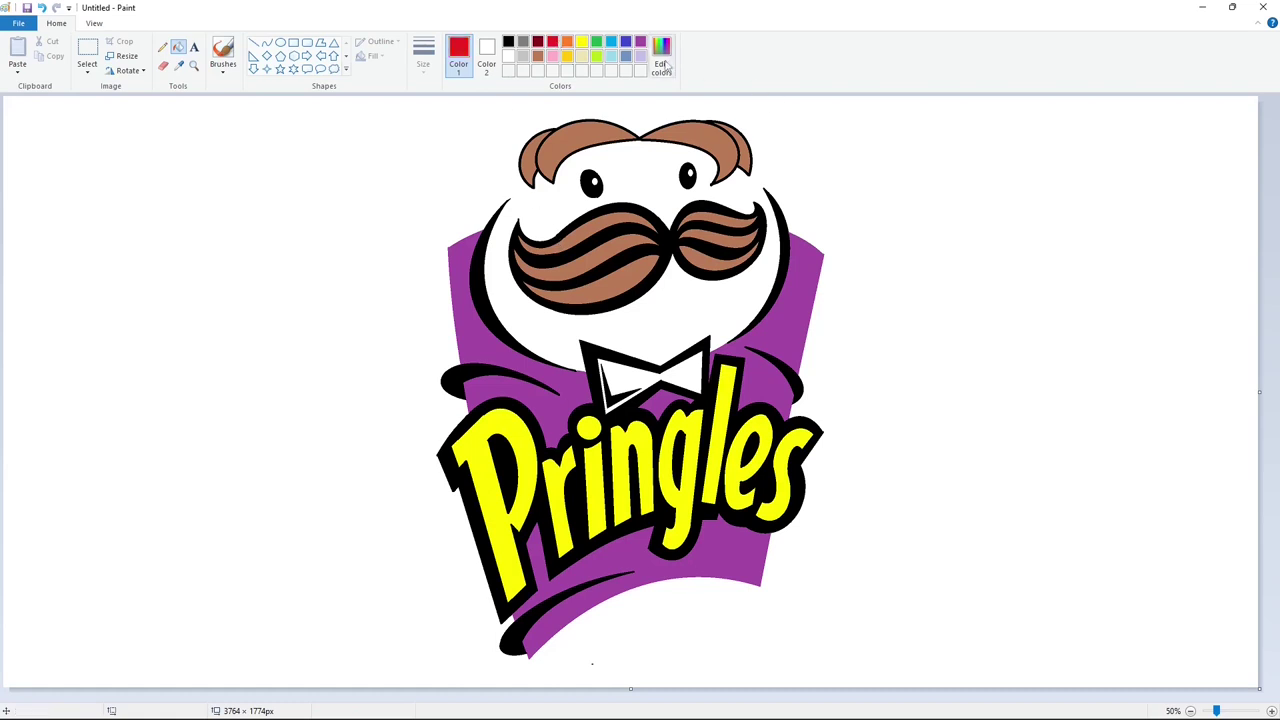
click(661, 55)
drag(781, 348, 782, 360)
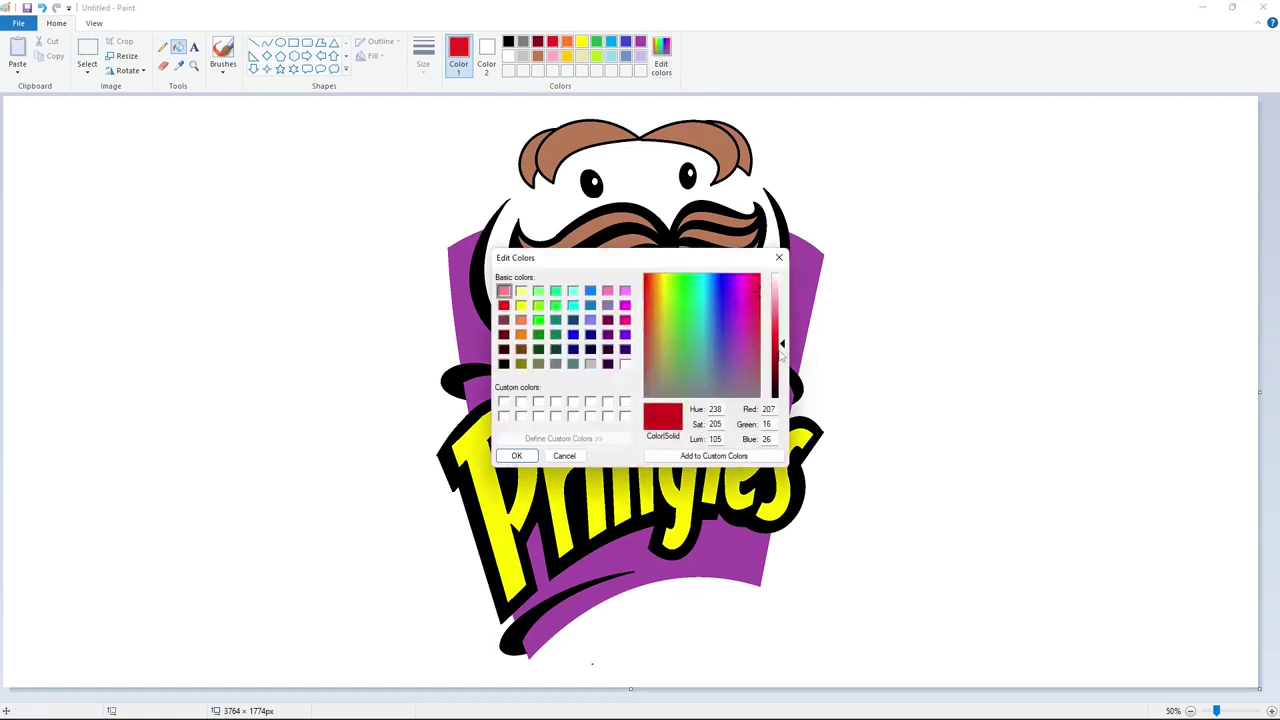
click(516, 455)
click(650, 378)
Recolour the purple background areas behind the face, lettering and bottom swoosh red
click(553, 43)
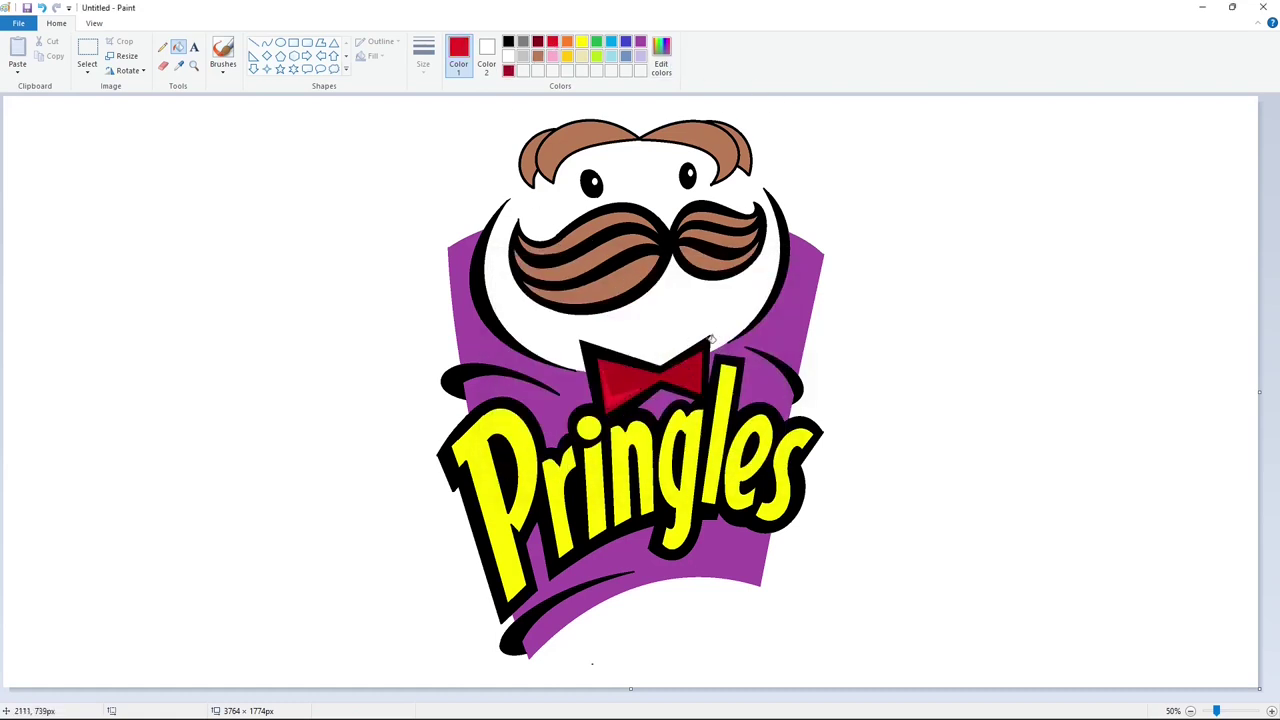
click(779, 334)
click(570, 401)
click(611, 564)
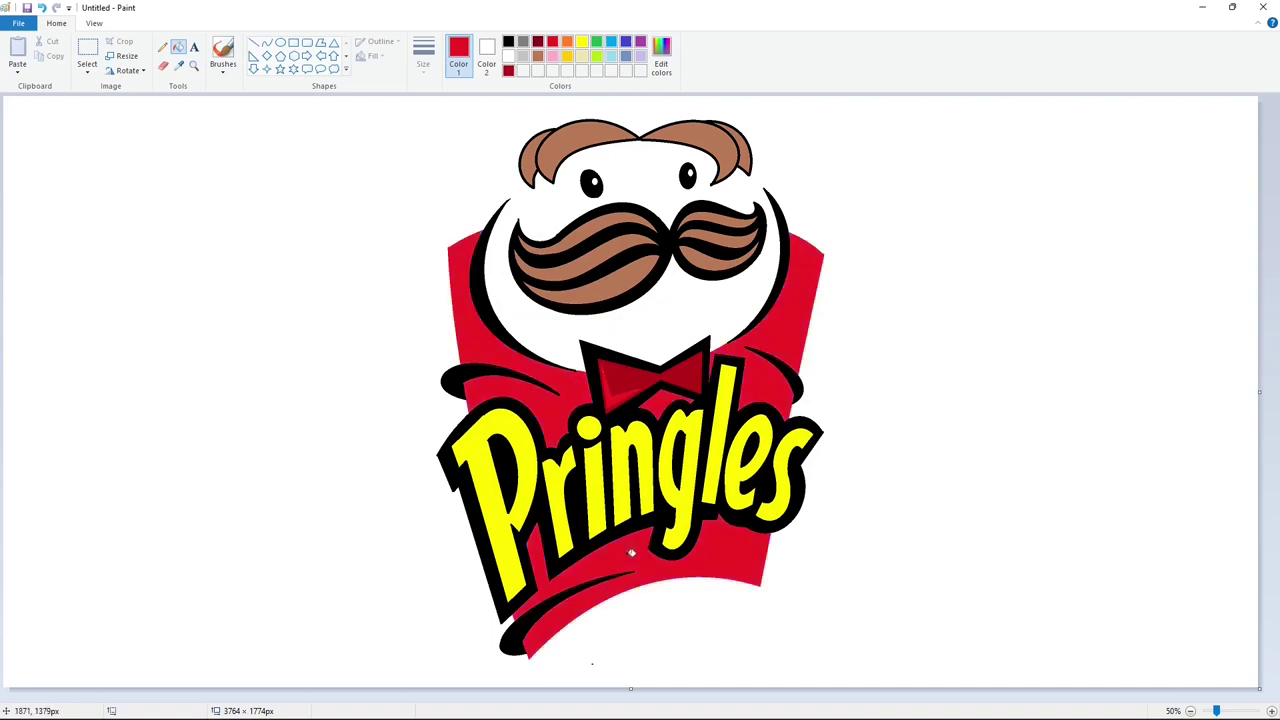
Recolour the two side swooshes and the bottom swoosh orange
click(567, 41)
click(461, 377)
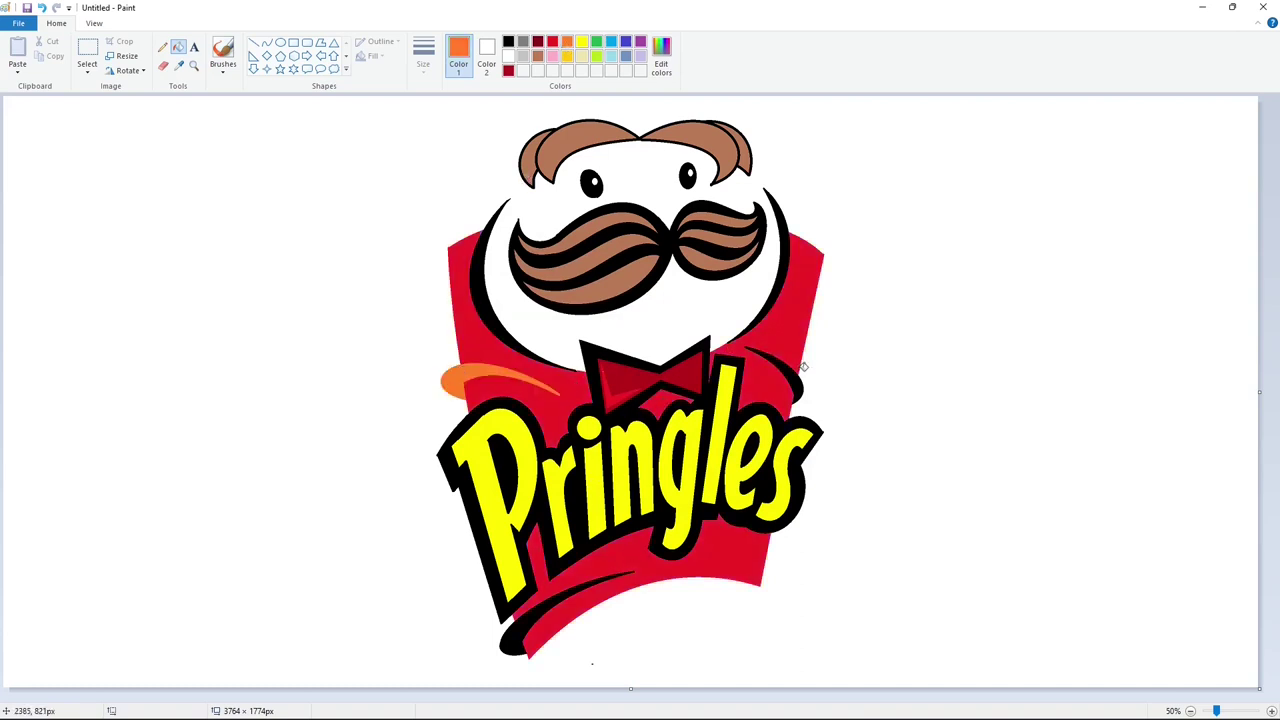
click(797, 380)
click(514, 635)
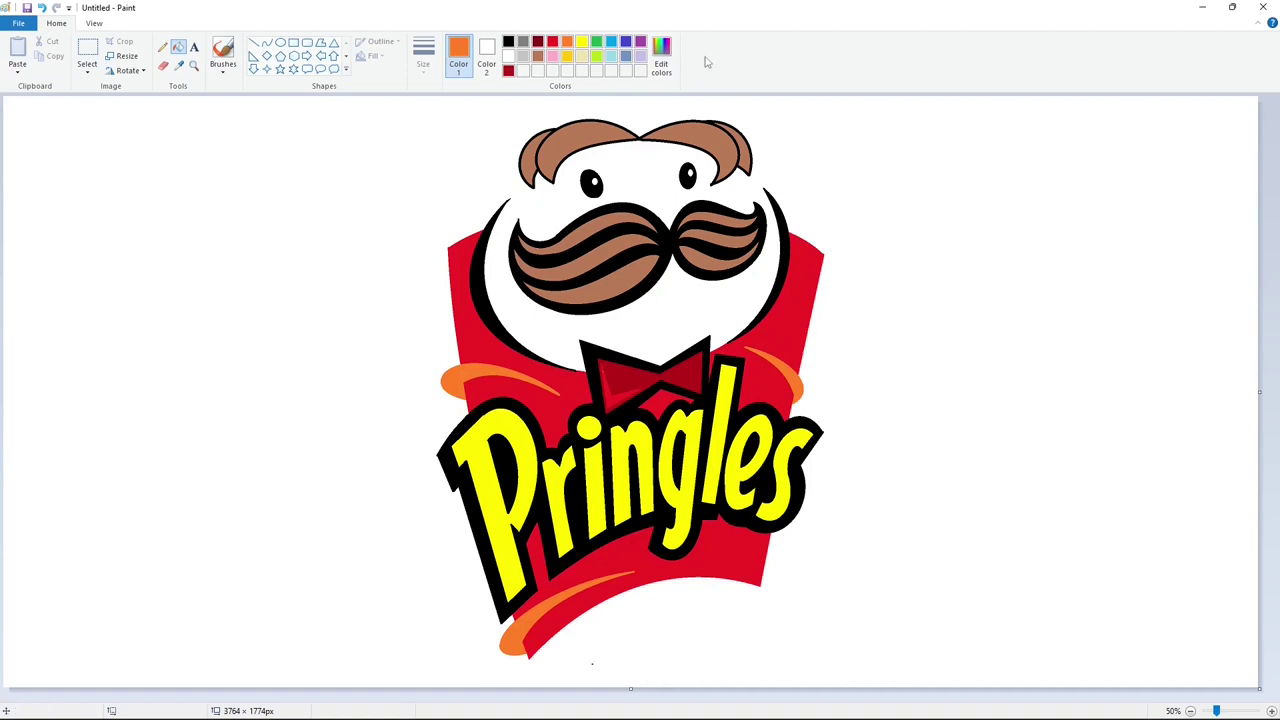